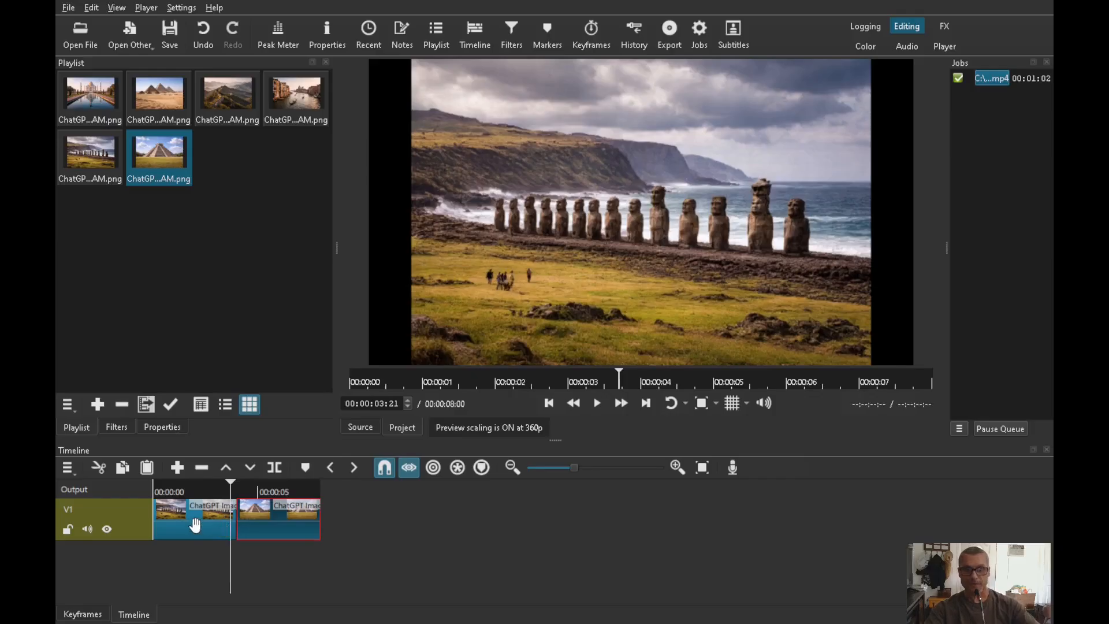
Add a Size, Position & Rotate filter to the first timeline clip, the moai statues, and set its zoom to 120%.
left_click(194, 519)
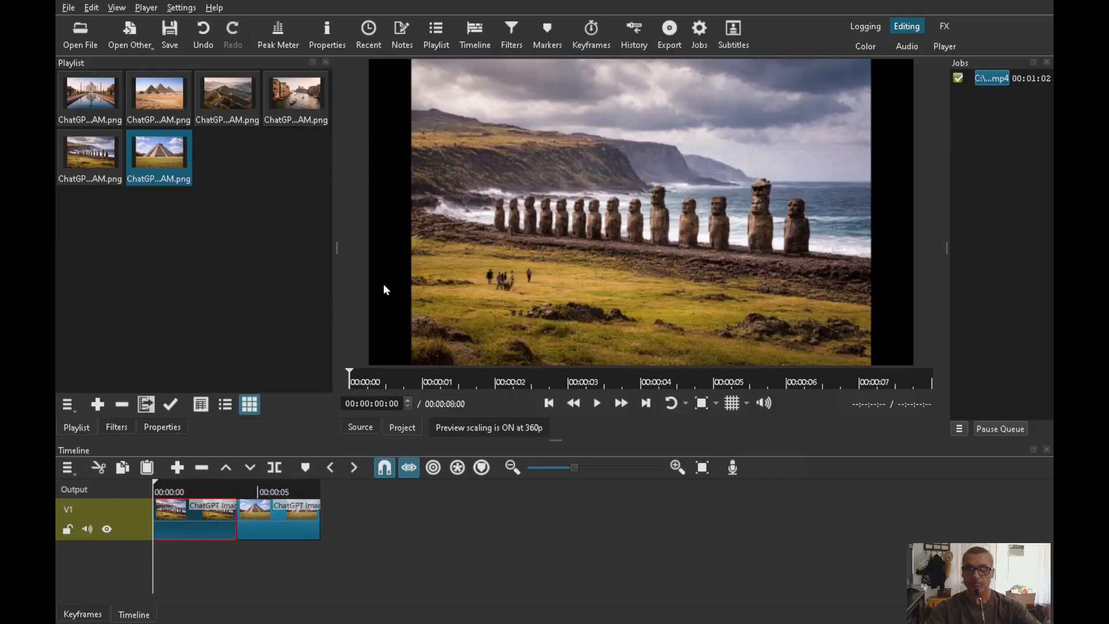
left_click(117, 428)
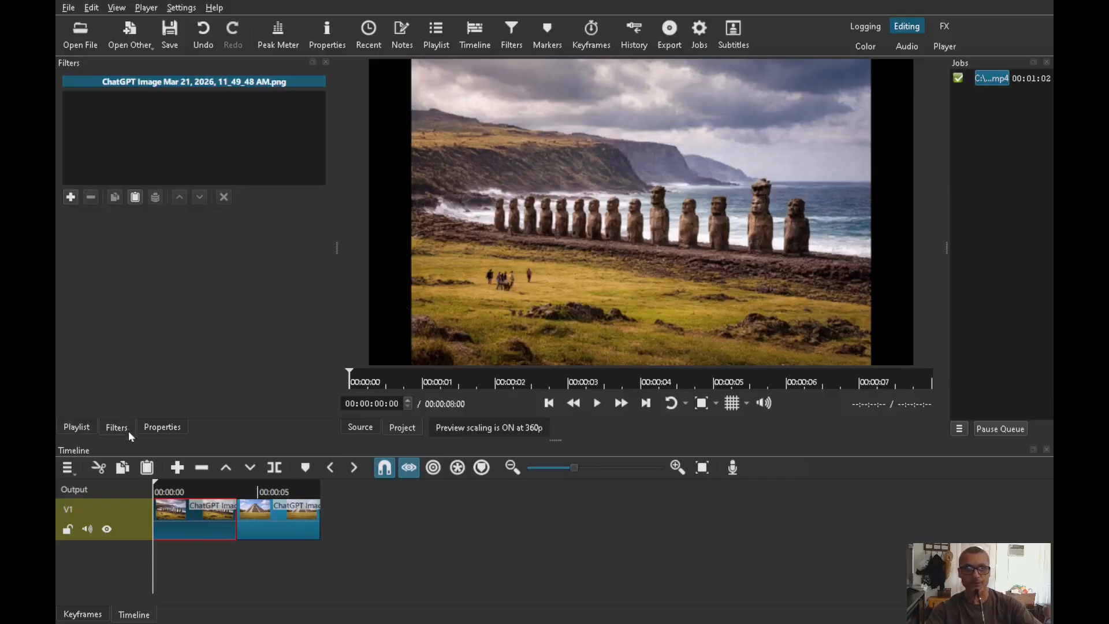
left_click(69, 199)
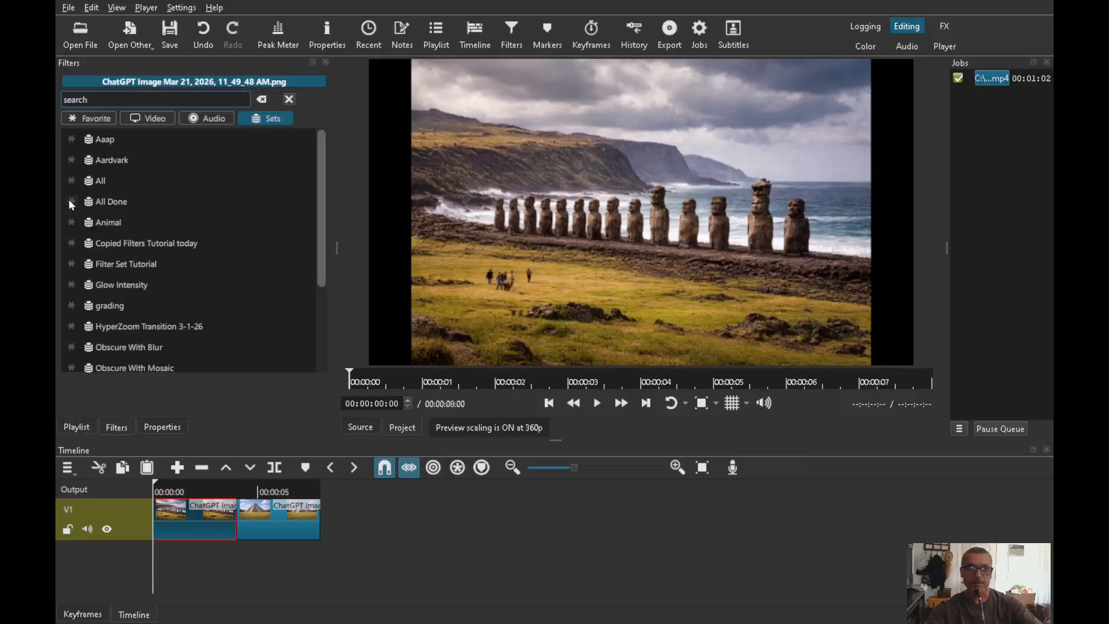
type("siz")
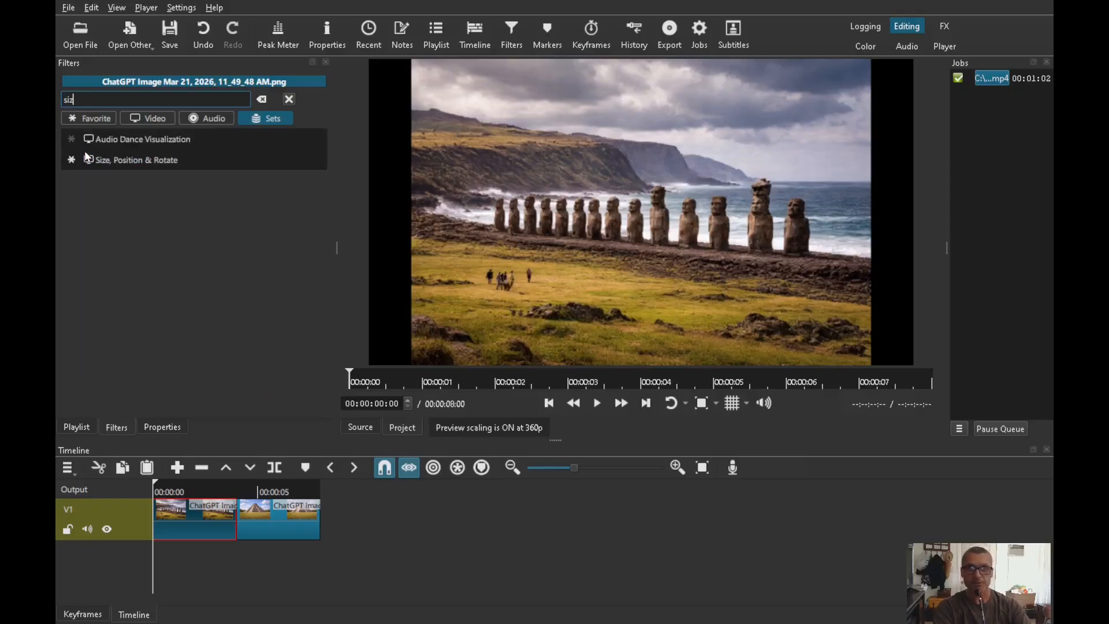
left_click(158, 162)
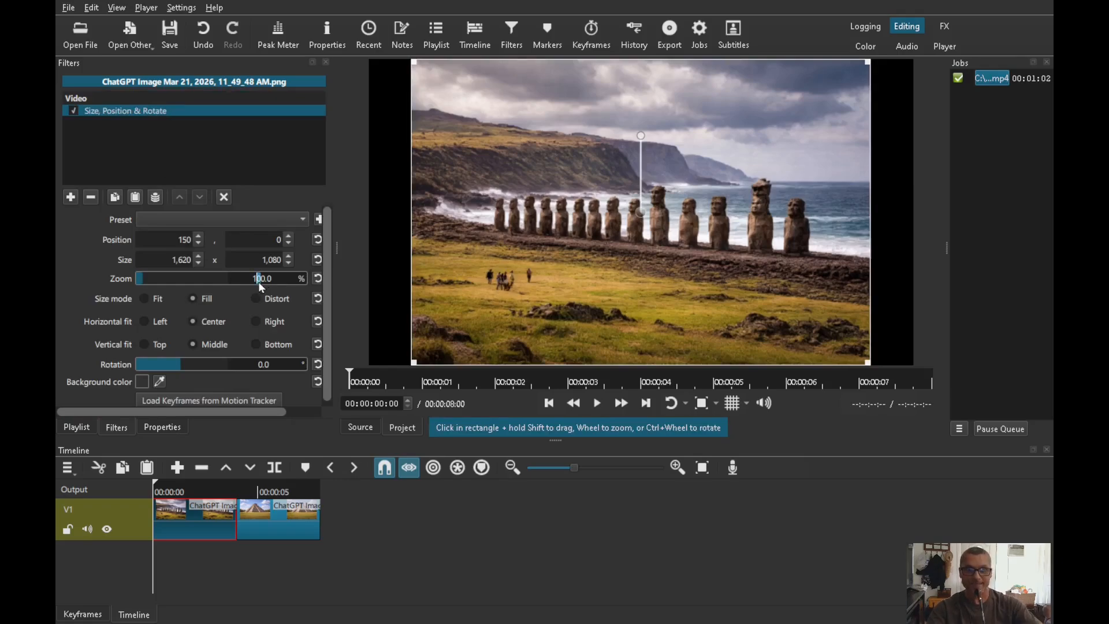
type("2")
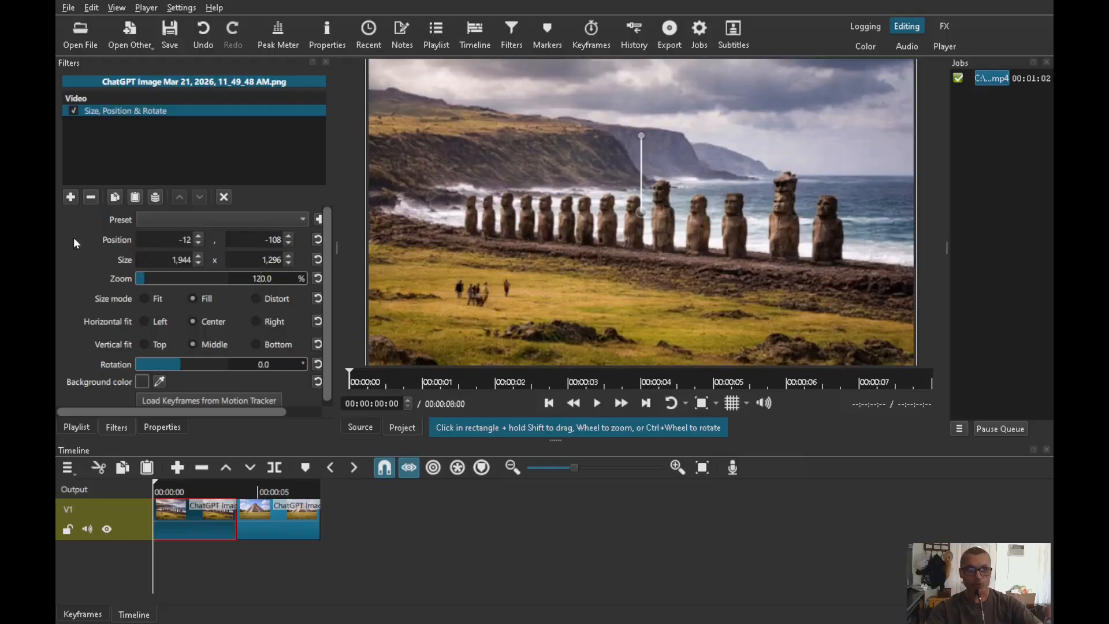
Add a Vignette filter to the moai statues clip.
left_click(68, 199)
type("vig")
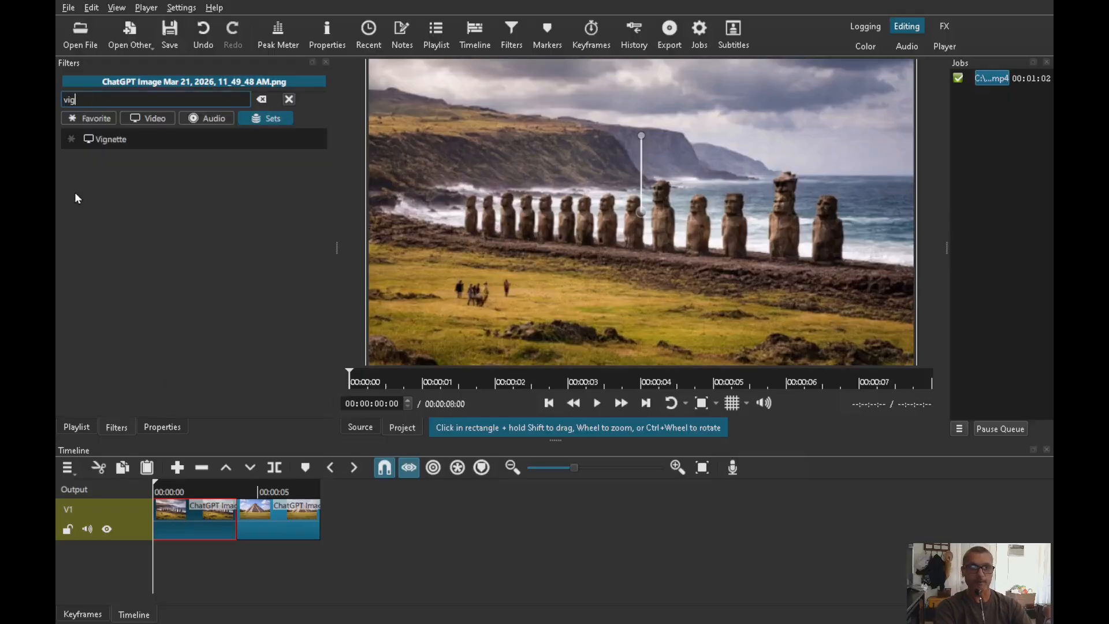
left_click(155, 137)
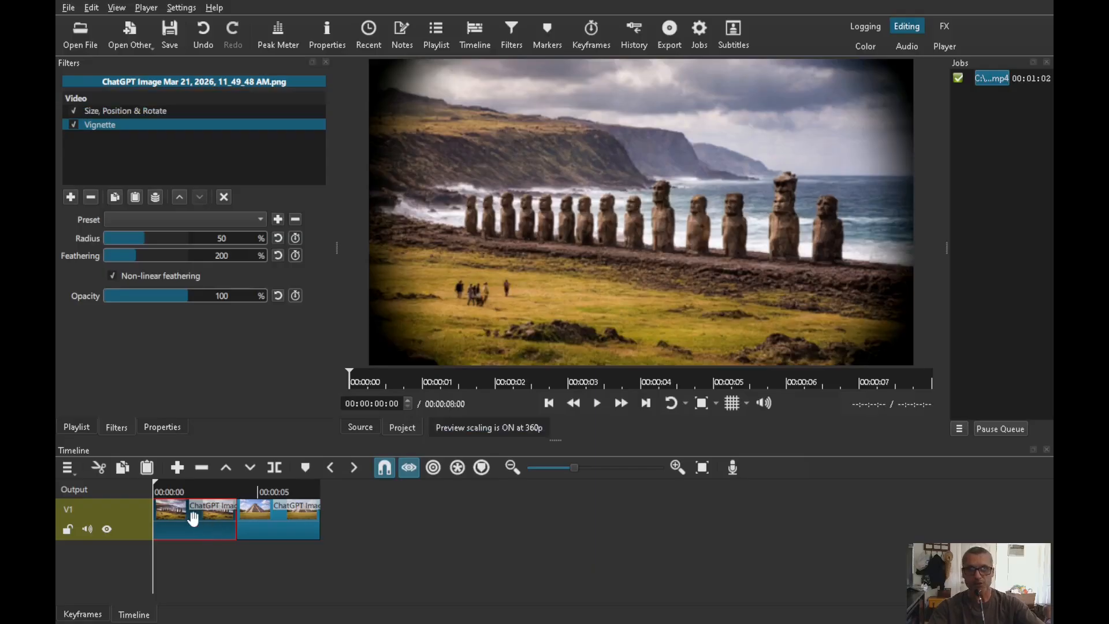
Enable size and position keyframes in the Size, Position & Rotate filter and raise the zoom to 167.8% at 00:00:02:29.
left_click(141, 112)
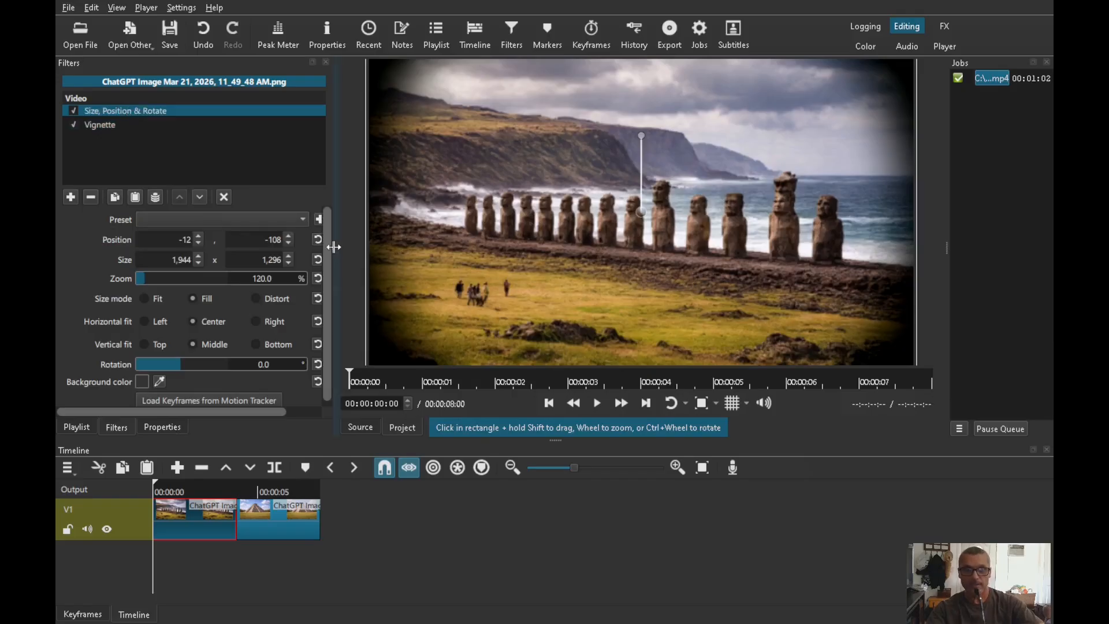
left_click_drag(336, 248, 399, 262)
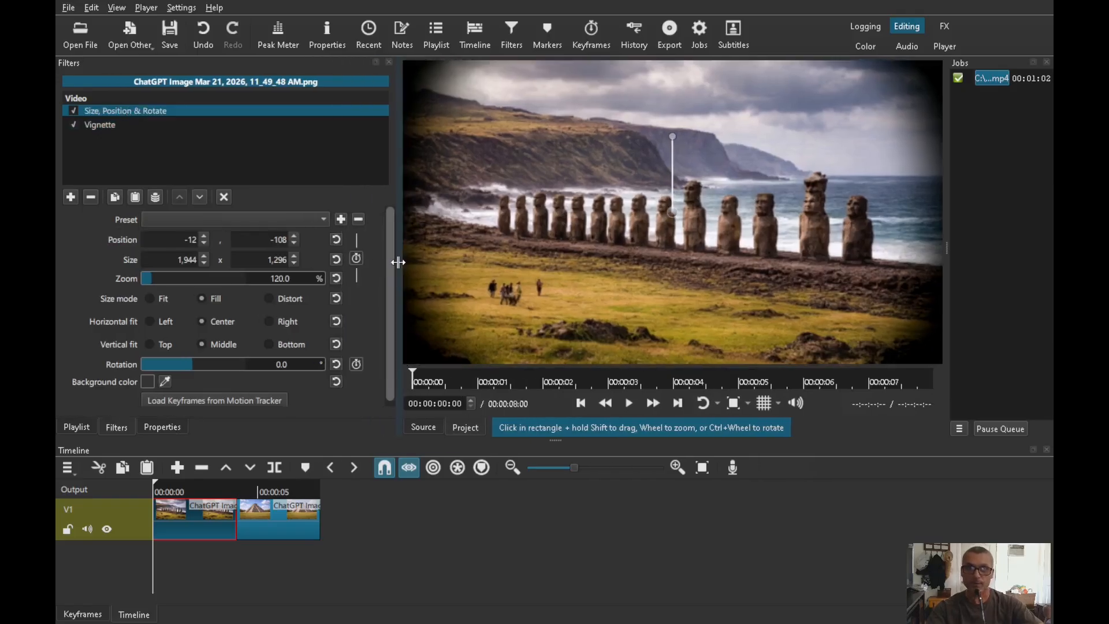
left_click(358, 260)
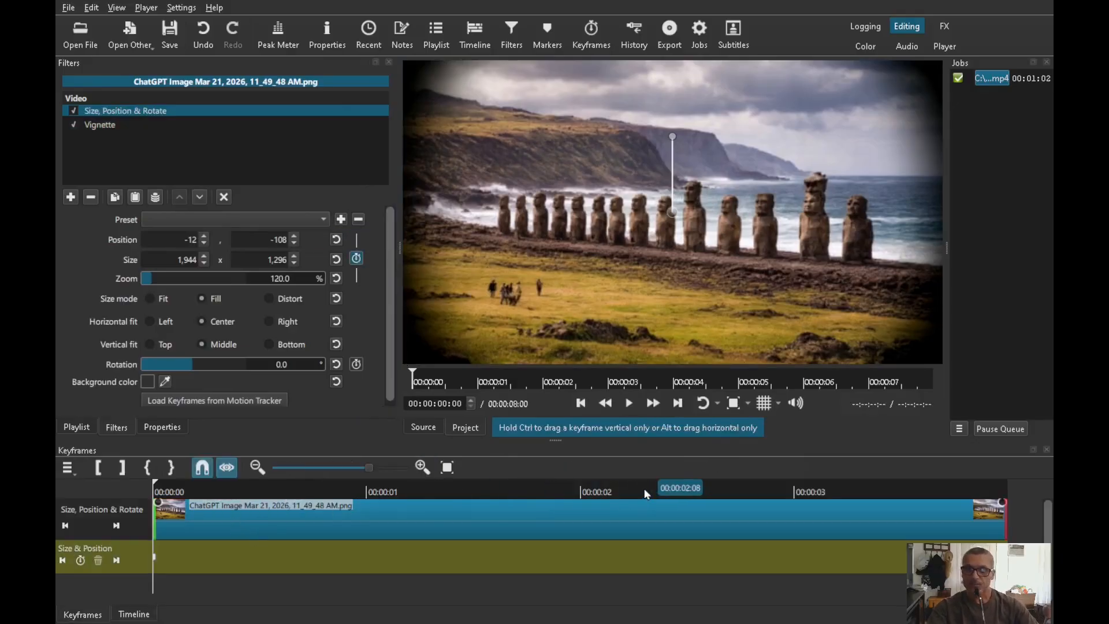
left_click(789, 490)
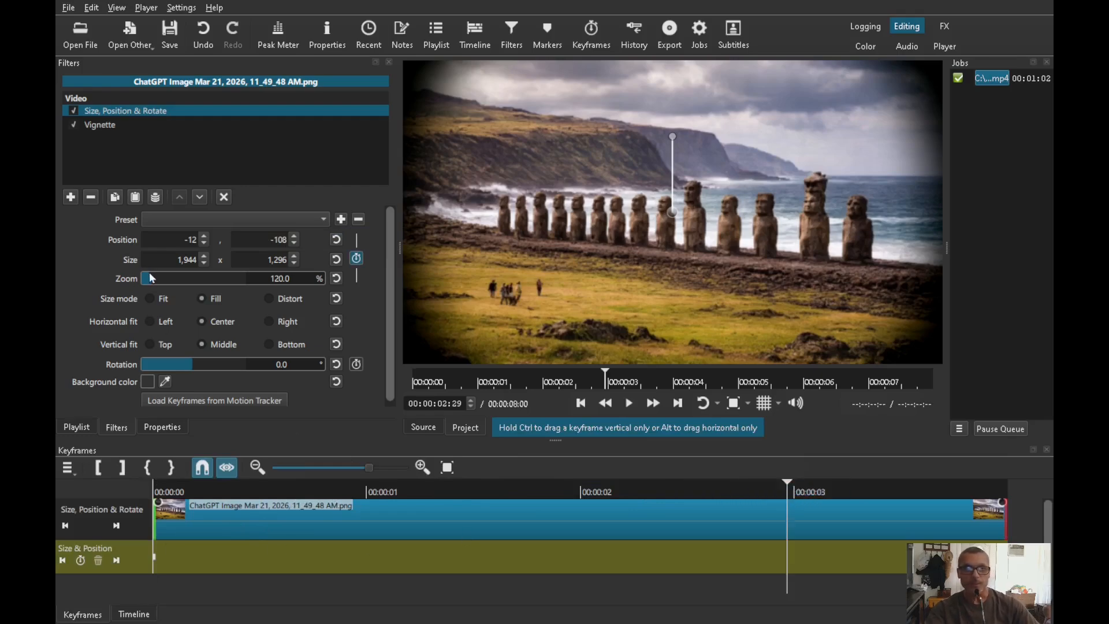
scroll(154, 281, "up", 10)
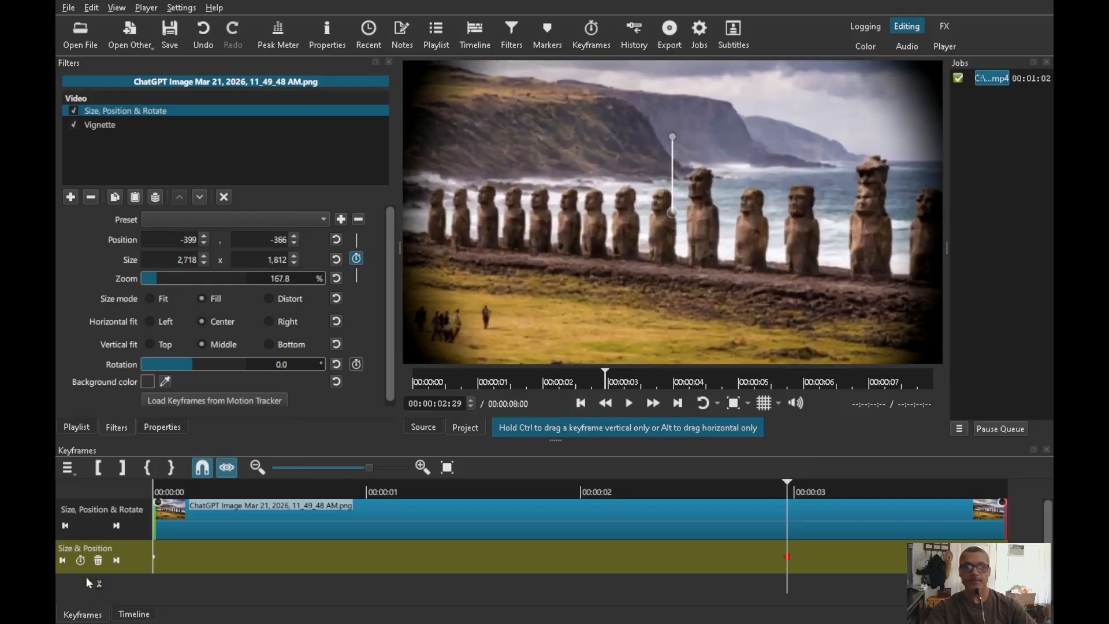
Play the timeline from the start to preview the animated zoom and vignette on the moai clip.
left_click(132, 615)
key("Home")
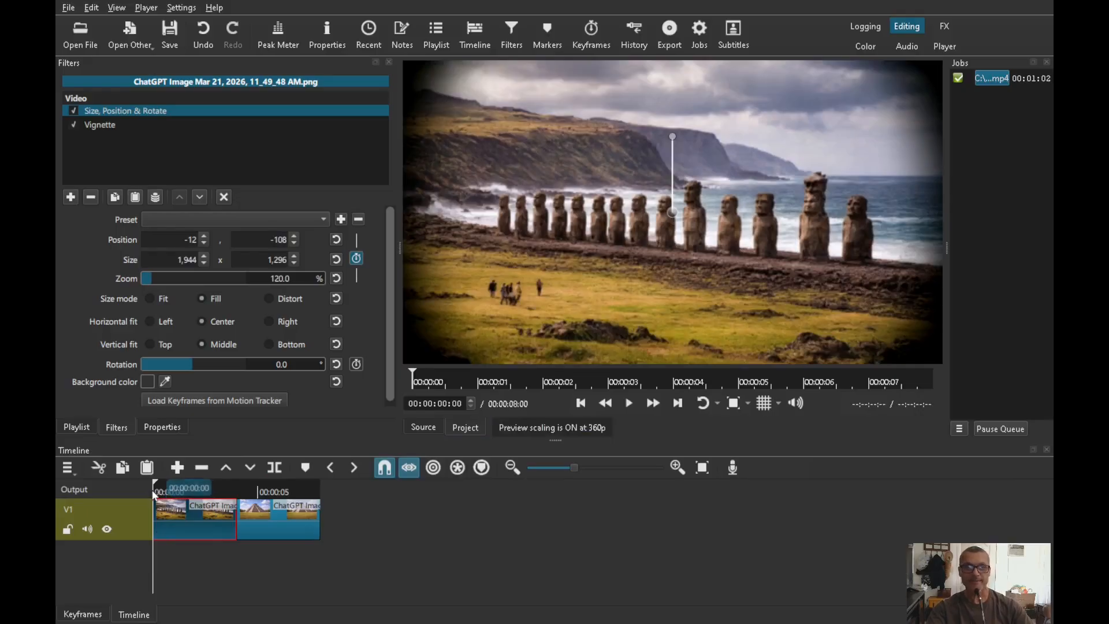
left_click(149, 529)
key("space")
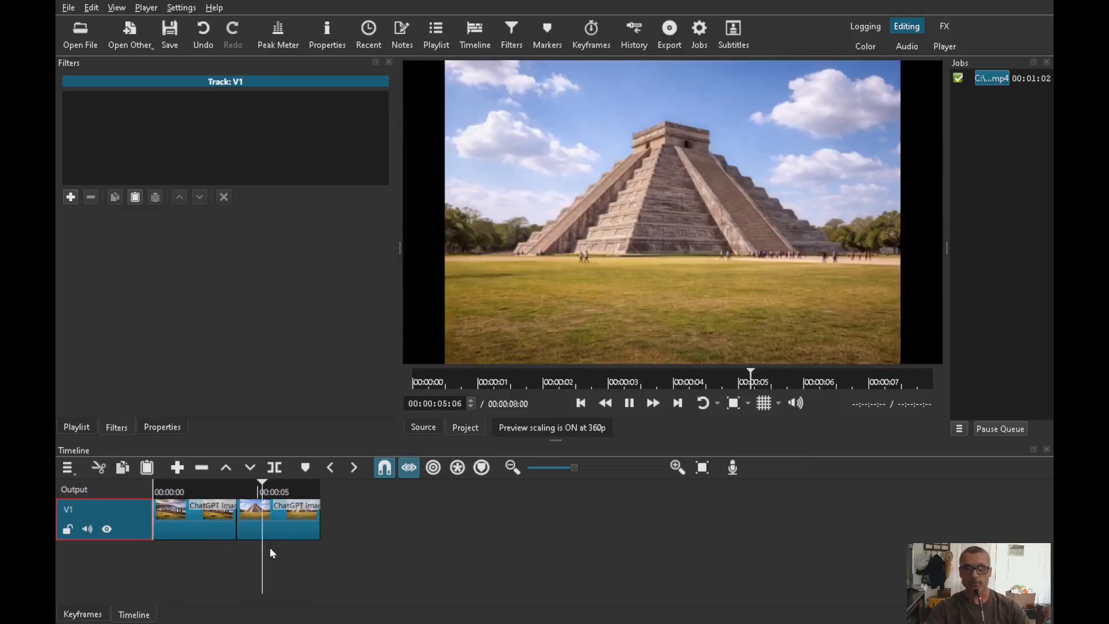
Copy the filters from the moai clip and paste them onto the stepped-pyramid clip.
left_click(185, 512)
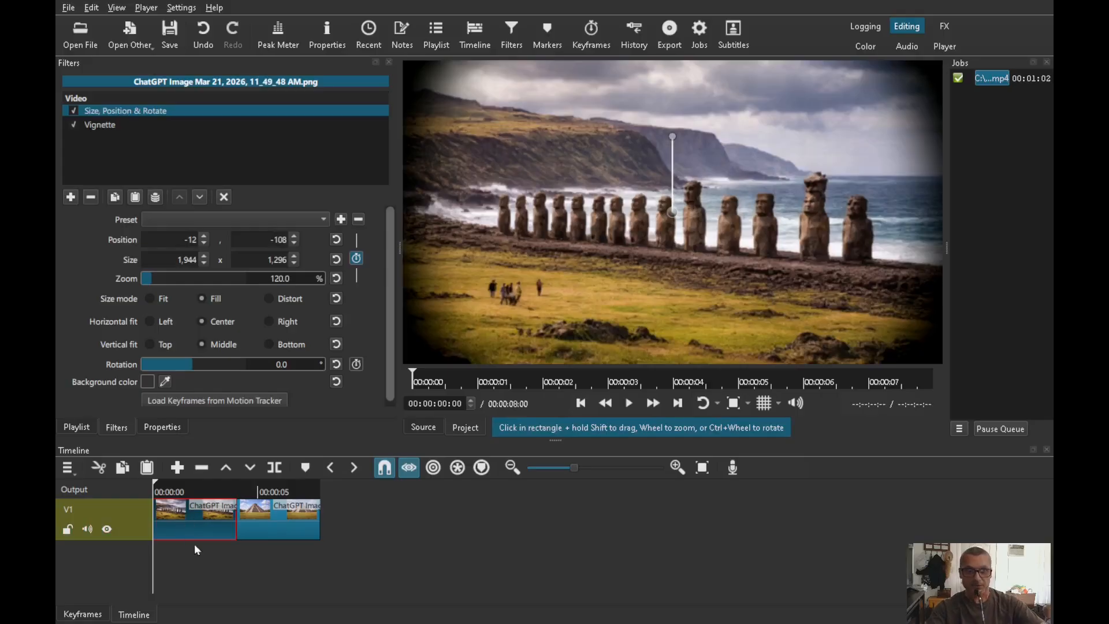
left_click(116, 203)
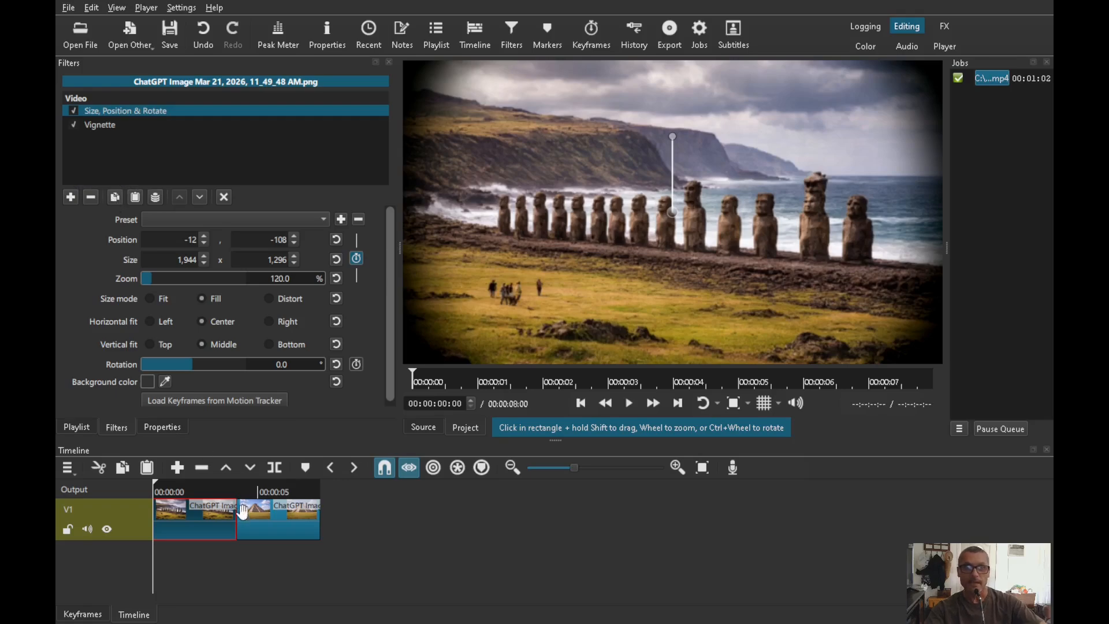
left_click(278, 523)
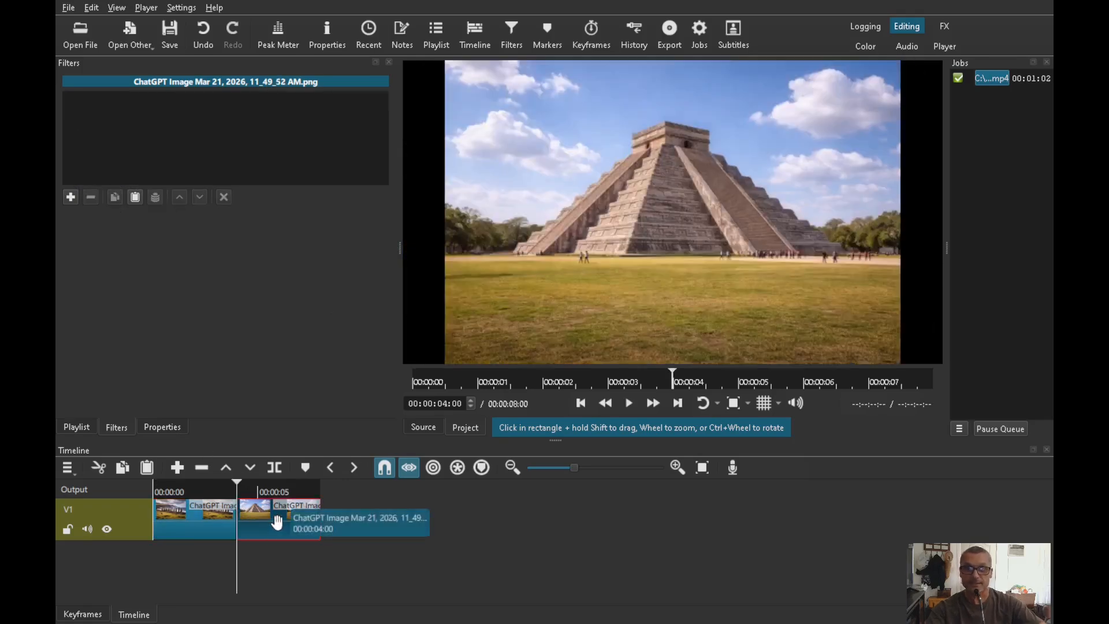
left_click(136, 197)
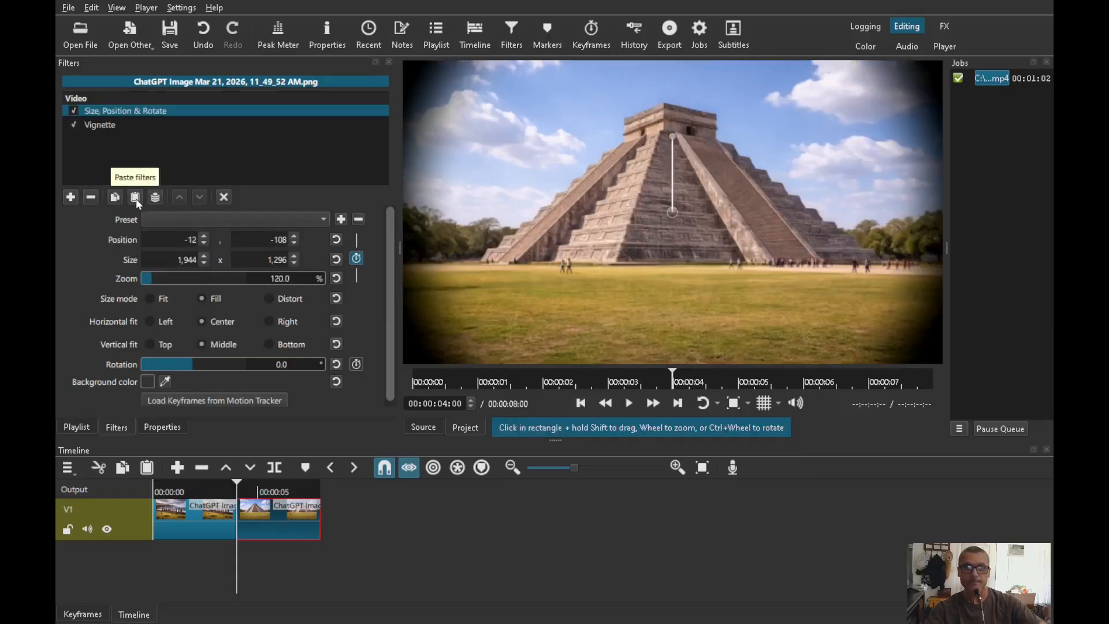
Play the timeline from just before the stepped-pyramid clip to check its pasted filters.
left_click(225, 490)
key("space")
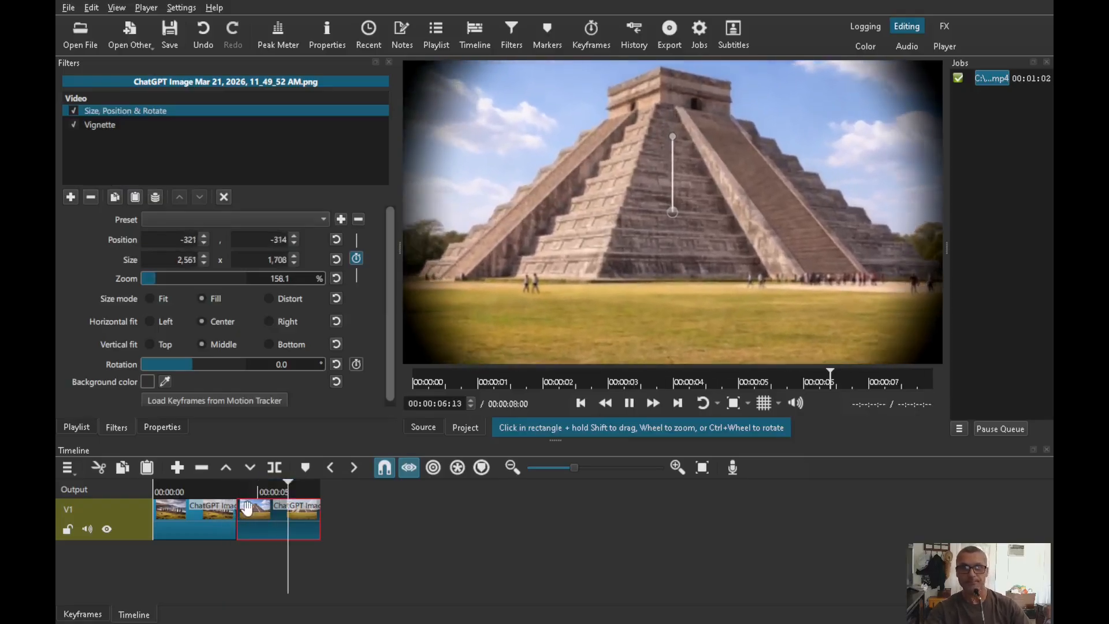
key("space")
Ripple delete the stepped-pyramid clip, then add the Egyptian pyramids and Venice canal images from the playlist after the moai clip.
right_click(264, 519)
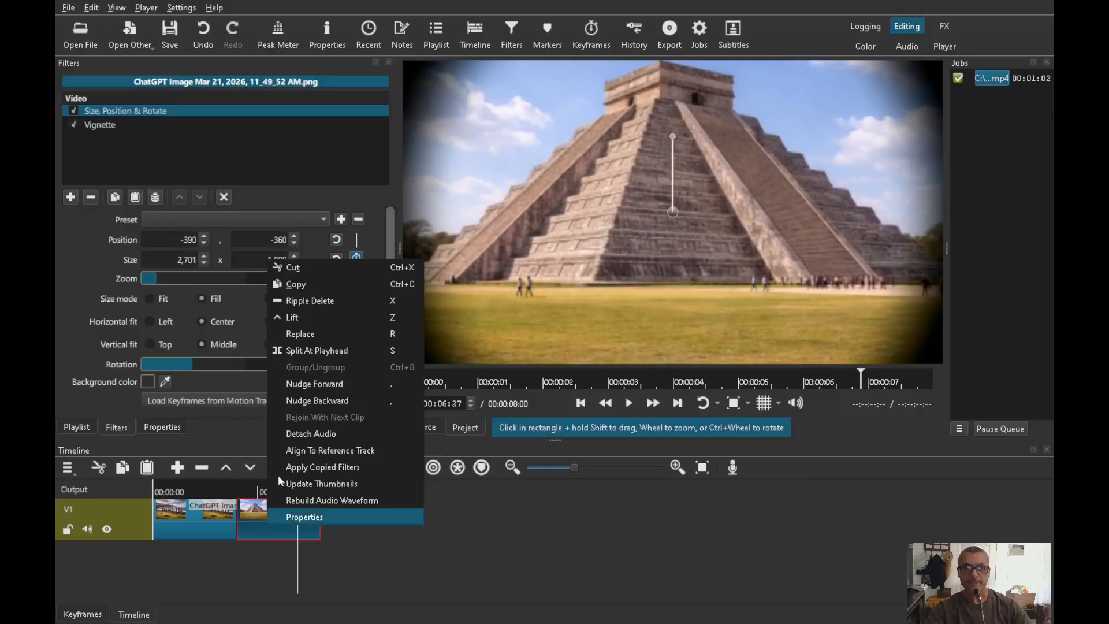
left_click(302, 304)
left_click(77, 428)
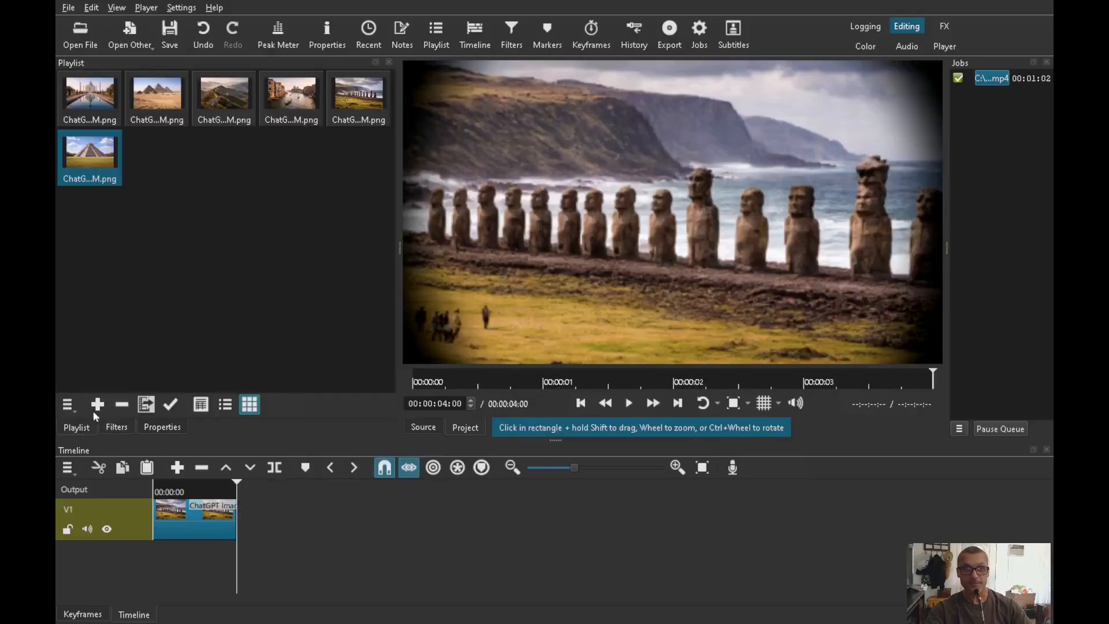
left_click_drag(166, 98, 240, 534)
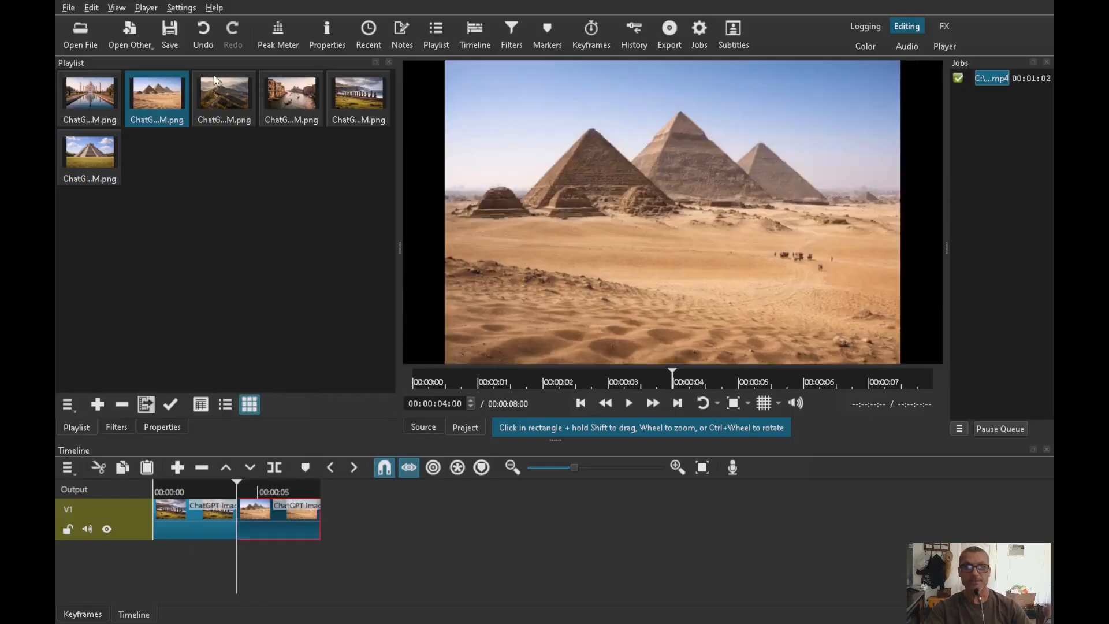
left_click_drag(273, 97, 321, 511)
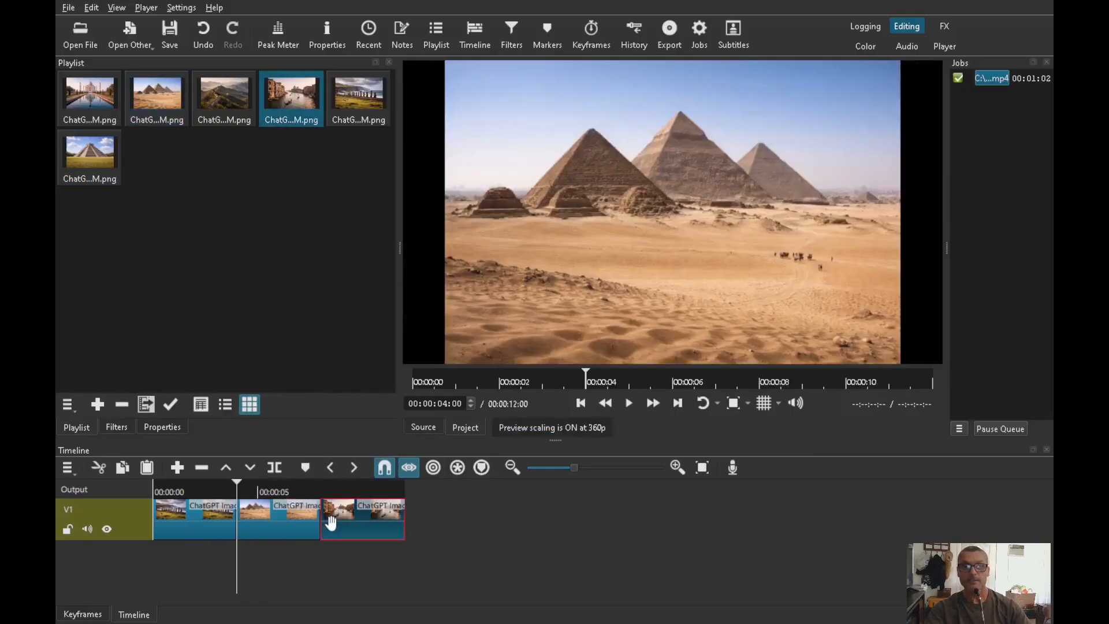
left_click(249, 487)
left_click(355, 488)
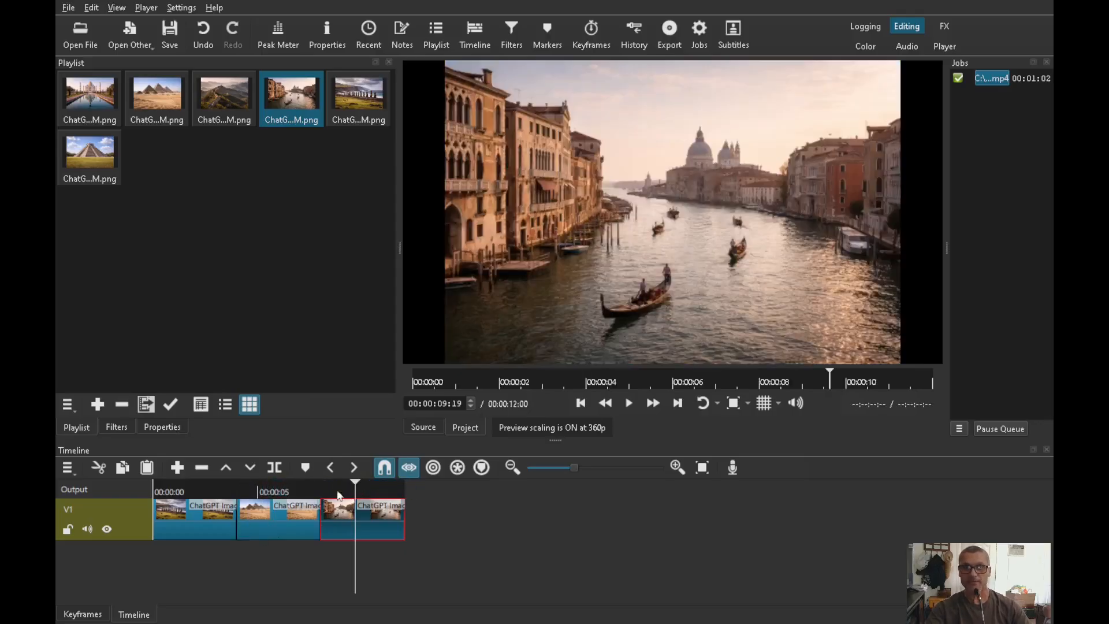
Copy the filters of the moai clip for reuse on other clips.
left_click(189, 513)
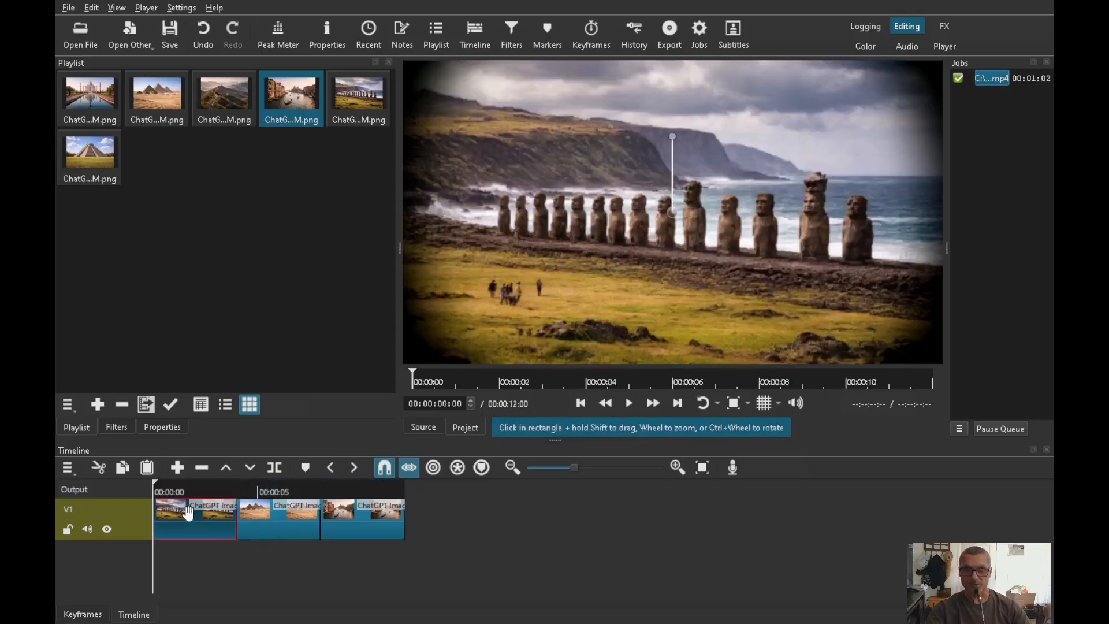
left_click(121, 432)
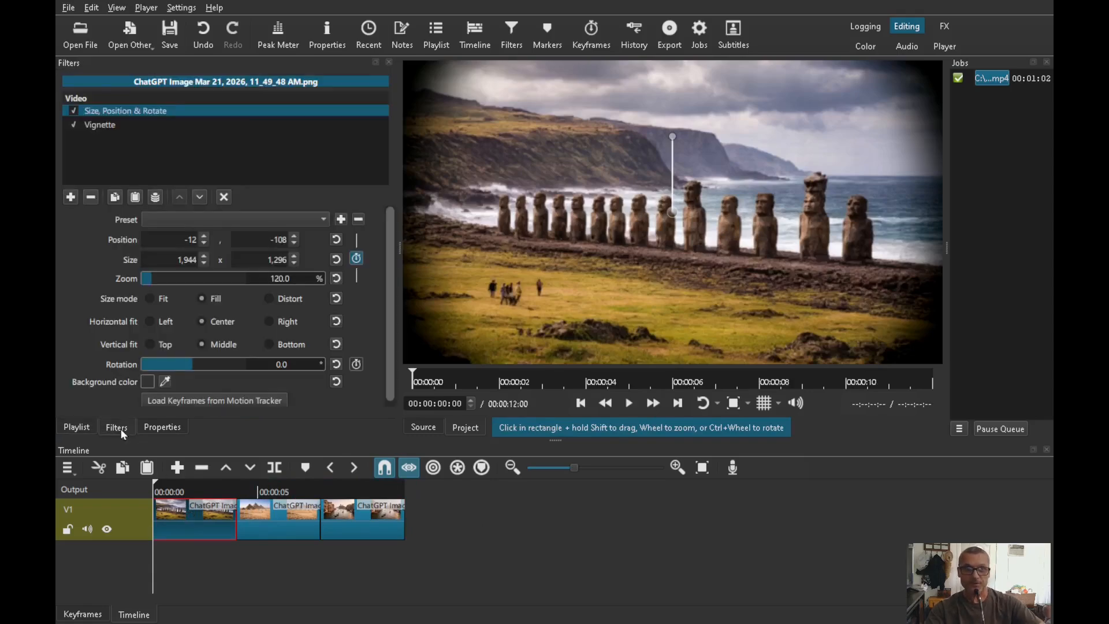
left_click(115, 198)
Apply the copied filters to the Egyptian pyramids and Venice canal clips together.
left_click(278, 525)
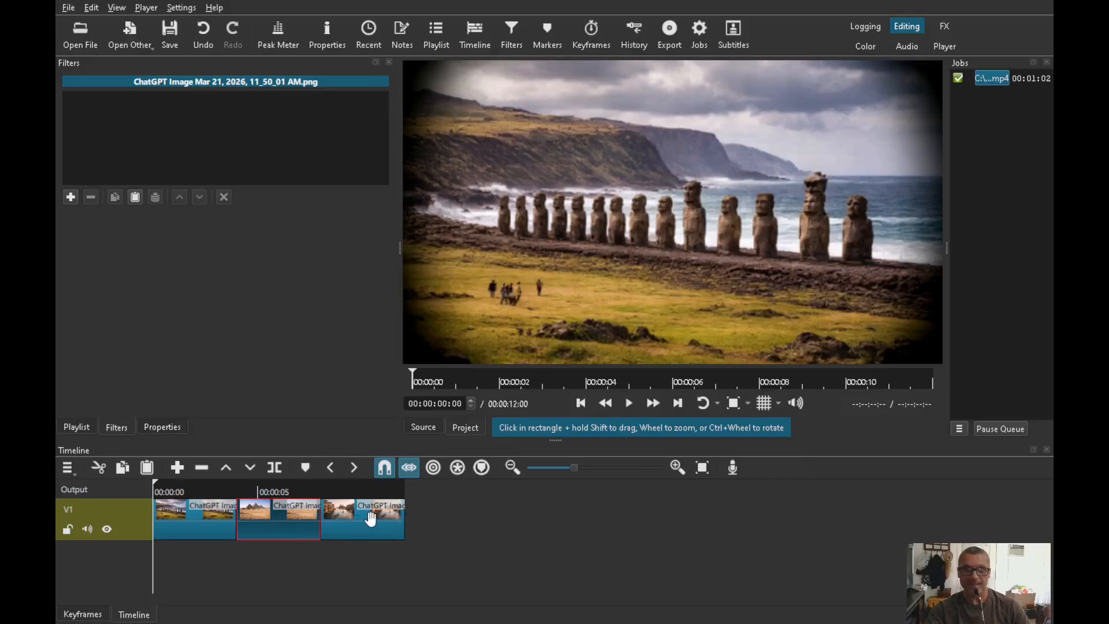
left_click(371, 520, "ctrl")
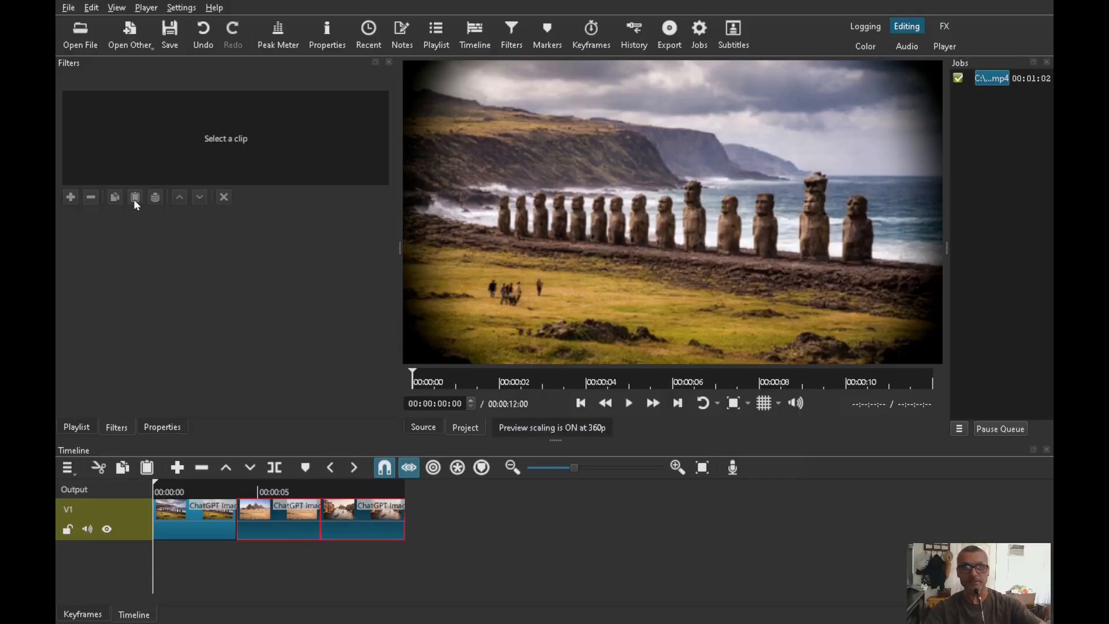
right_click(278, 526)
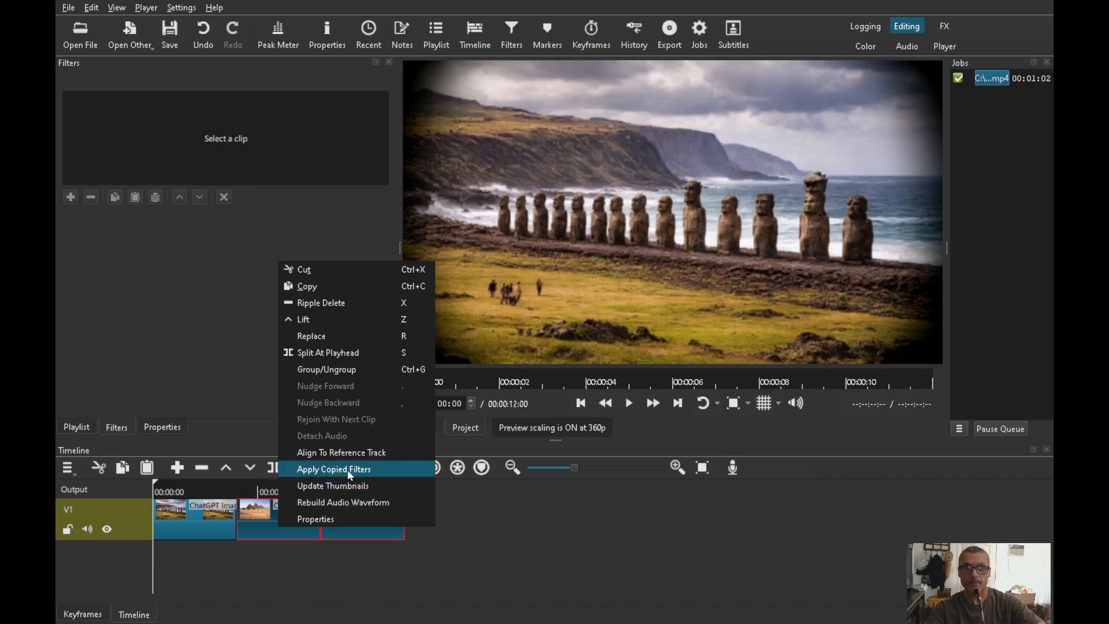
left_click(258, 488)
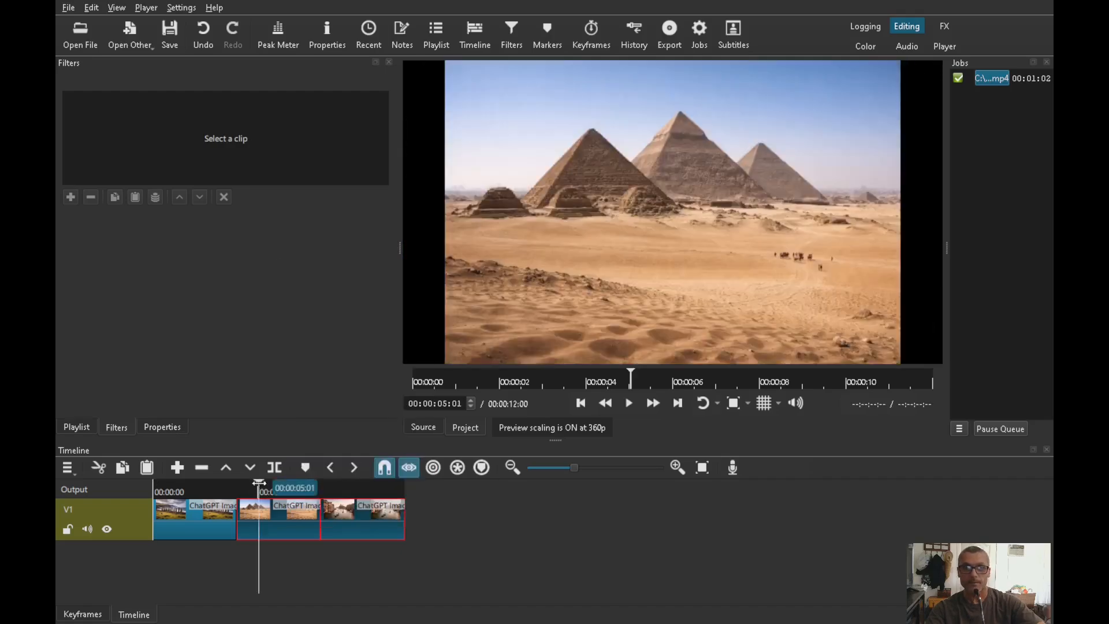
right_click(283, 523)
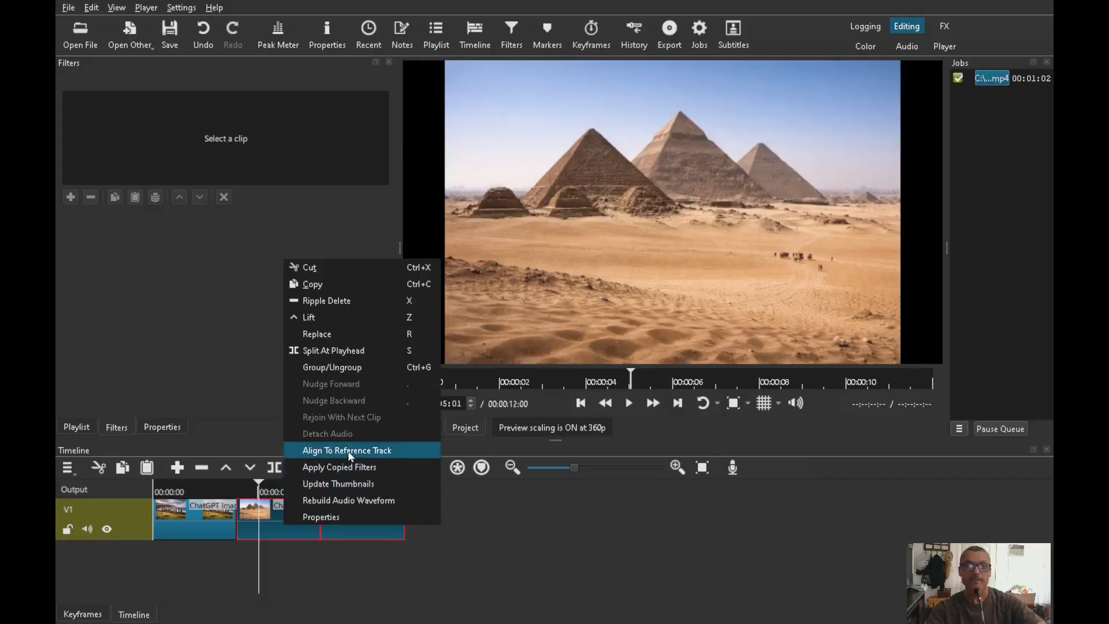
left_click(375, 466)
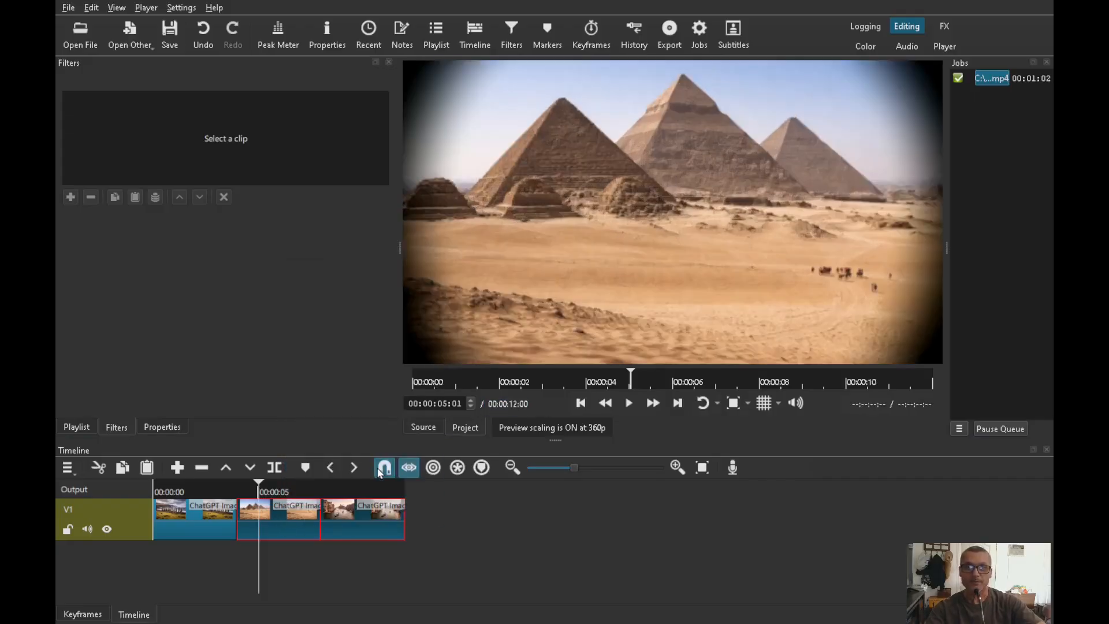
Play back the Egyptian pyramids and Venice clips to review their filters, then select the moai clip again.
left_click(227, 489)
key("space")
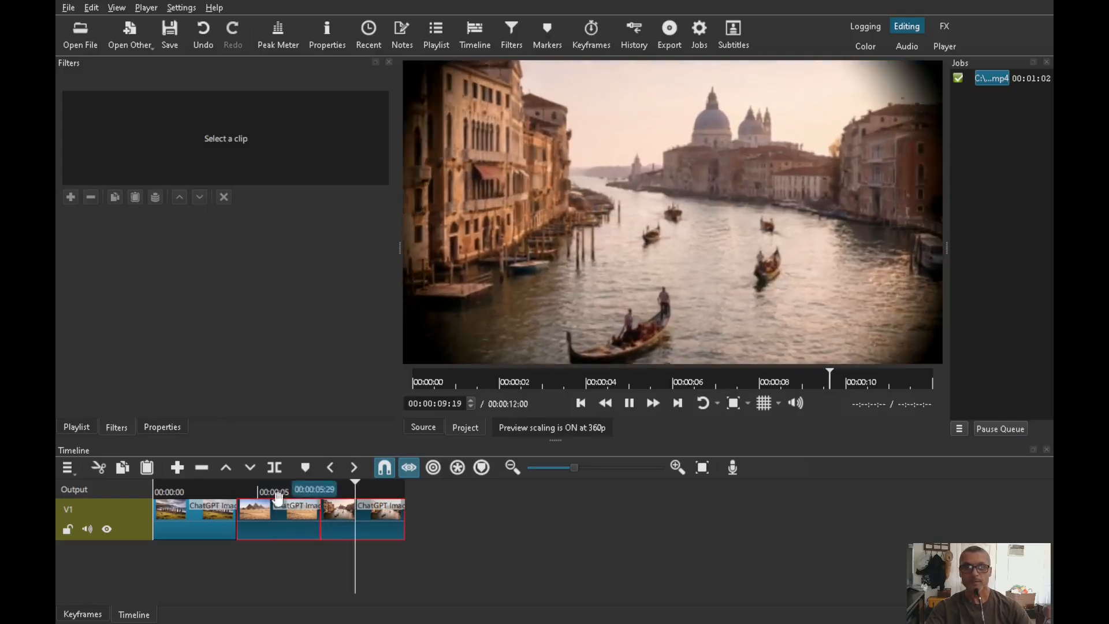
key("space")
left_click(194, 522)
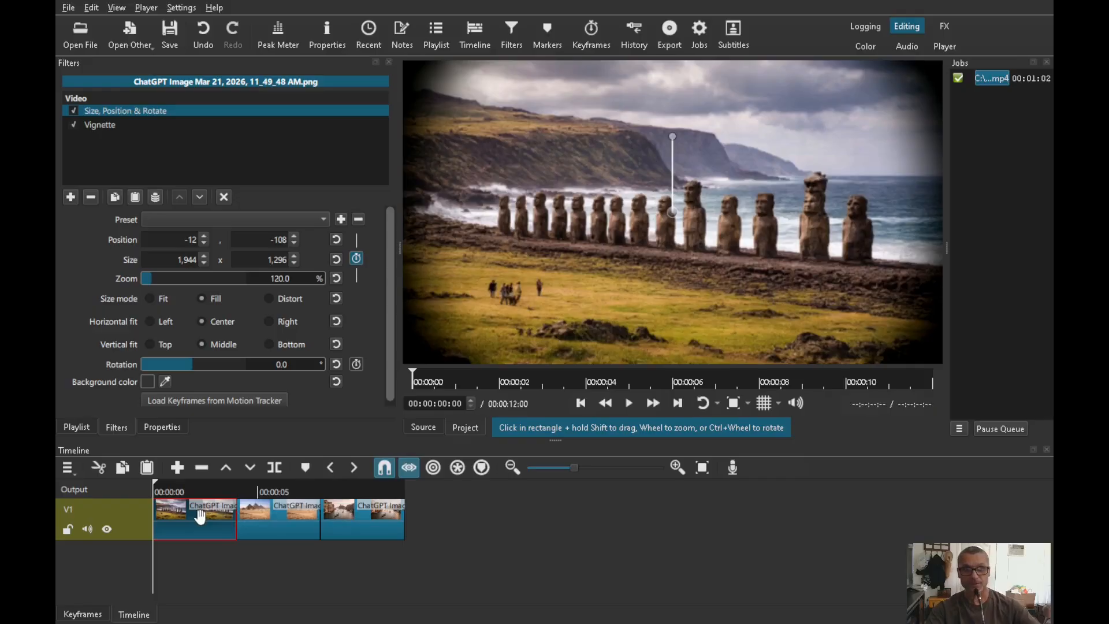
Copy the moai clip's filters and save them as a filter set named aaaa.
left_click(156, 198)
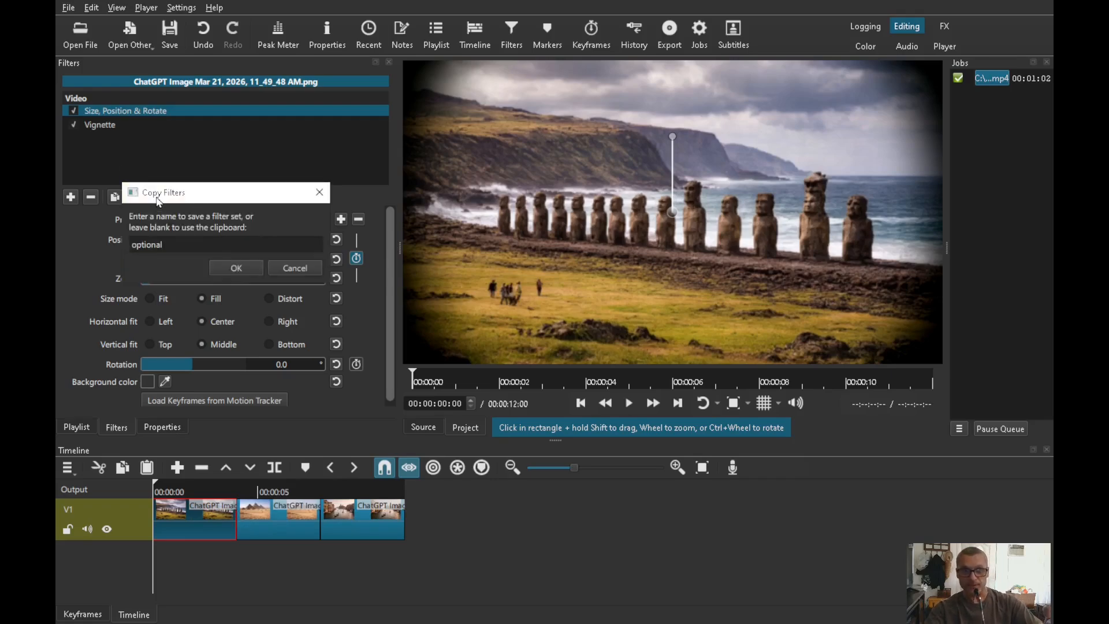
left_click(174, 243)
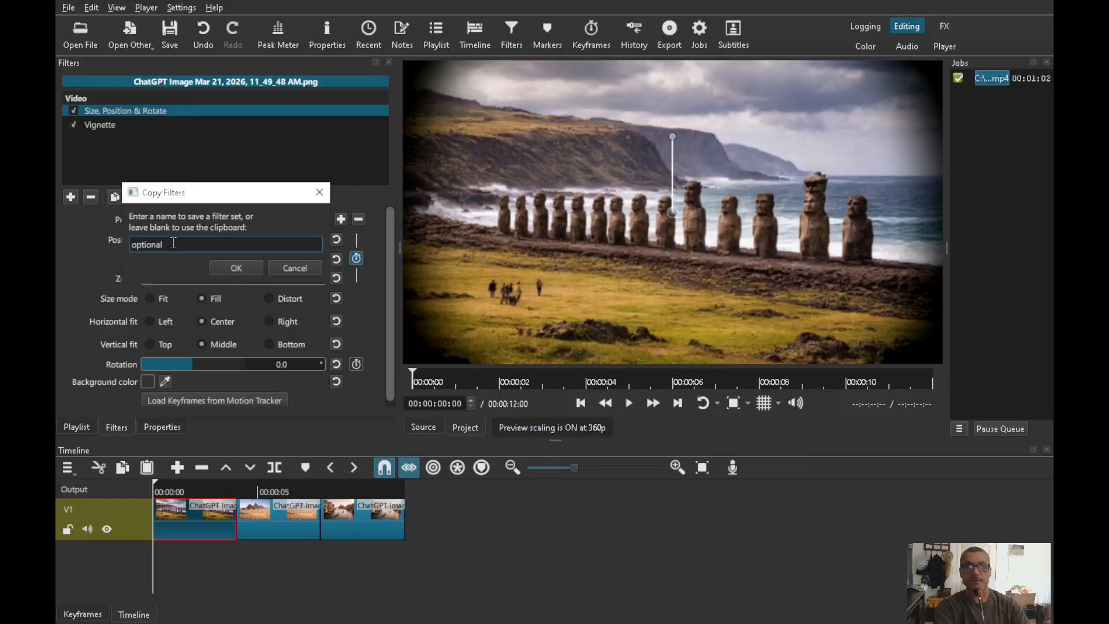
type("aaaa")
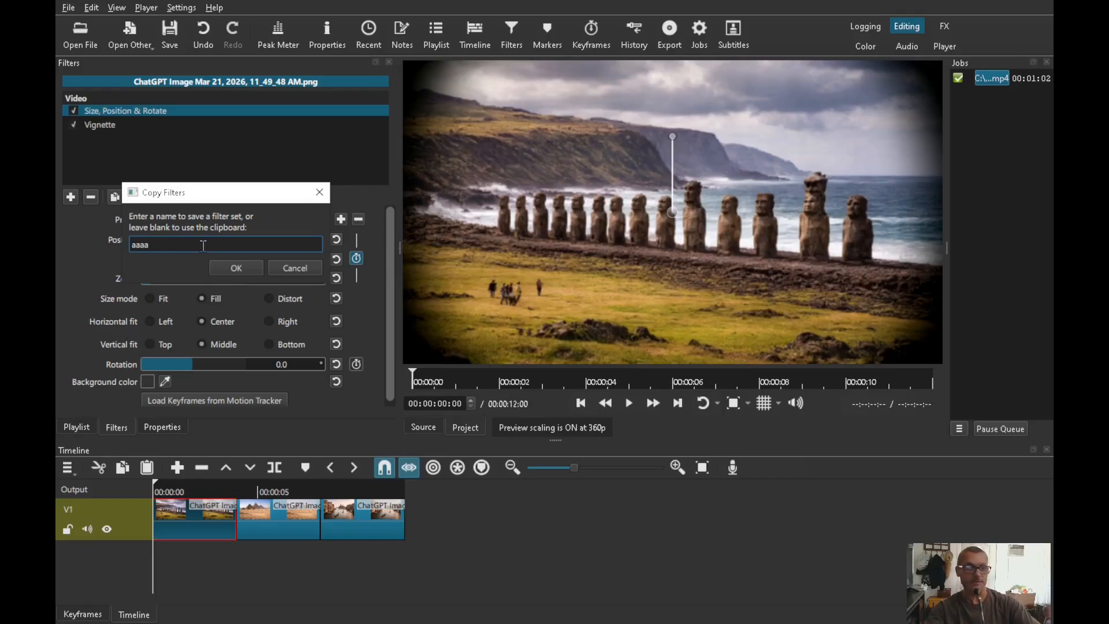
left_click(237, 268)
Ripple delete the Egyptian pyramids and Venice canal clips together, leaving only the moai clip on V1.
key("Down")
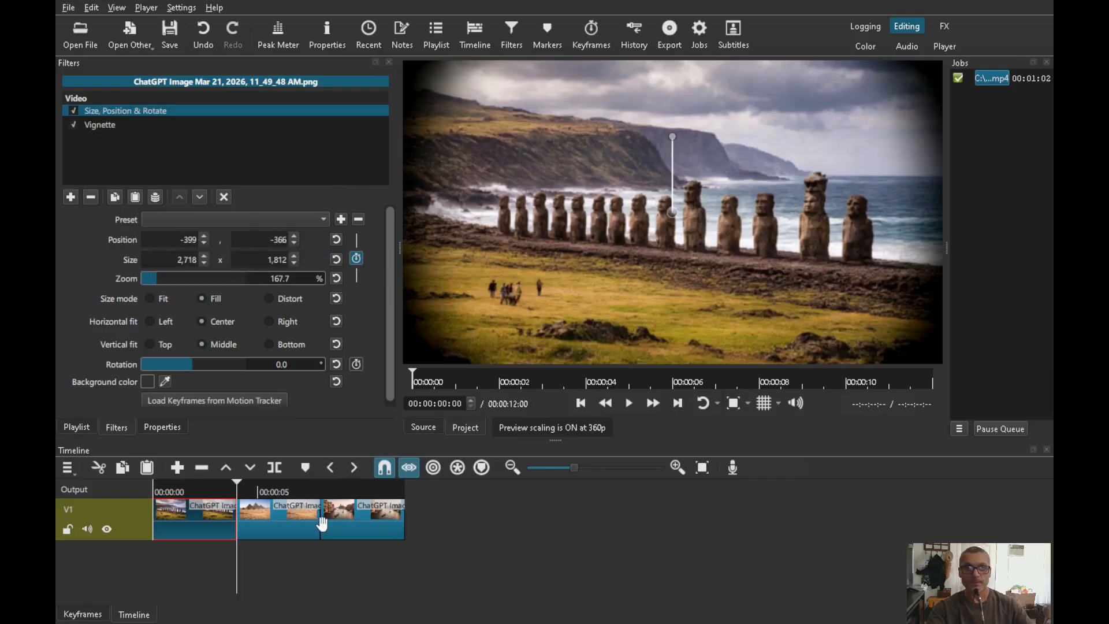
left_click(318, 523)
left_click(347, 515, "ctrl")
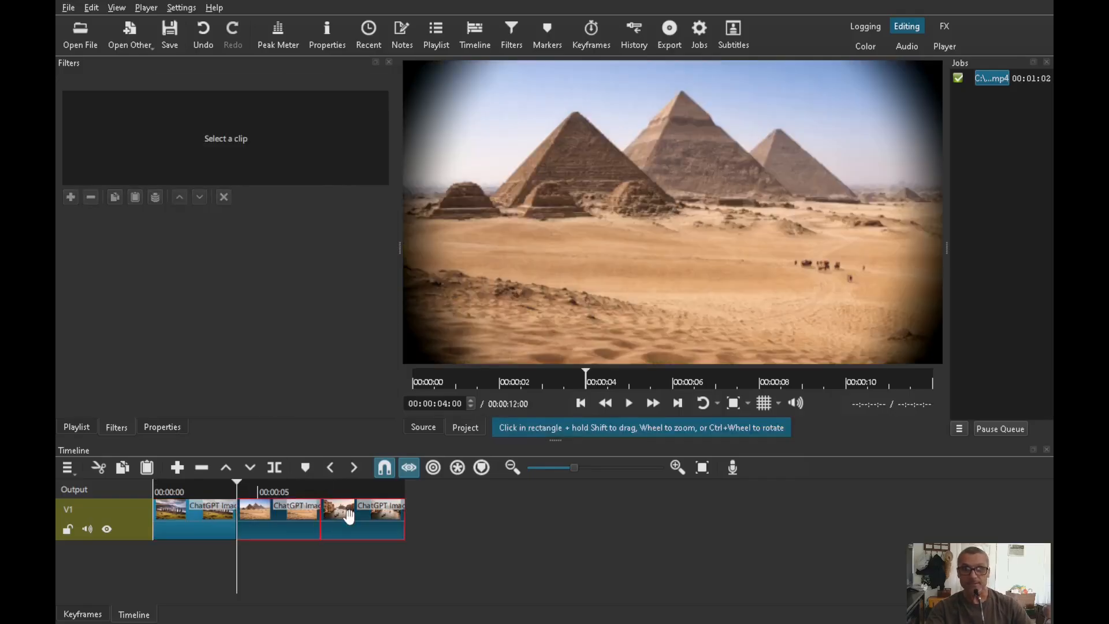
right_click(349, 516)
left_click(400, 293)
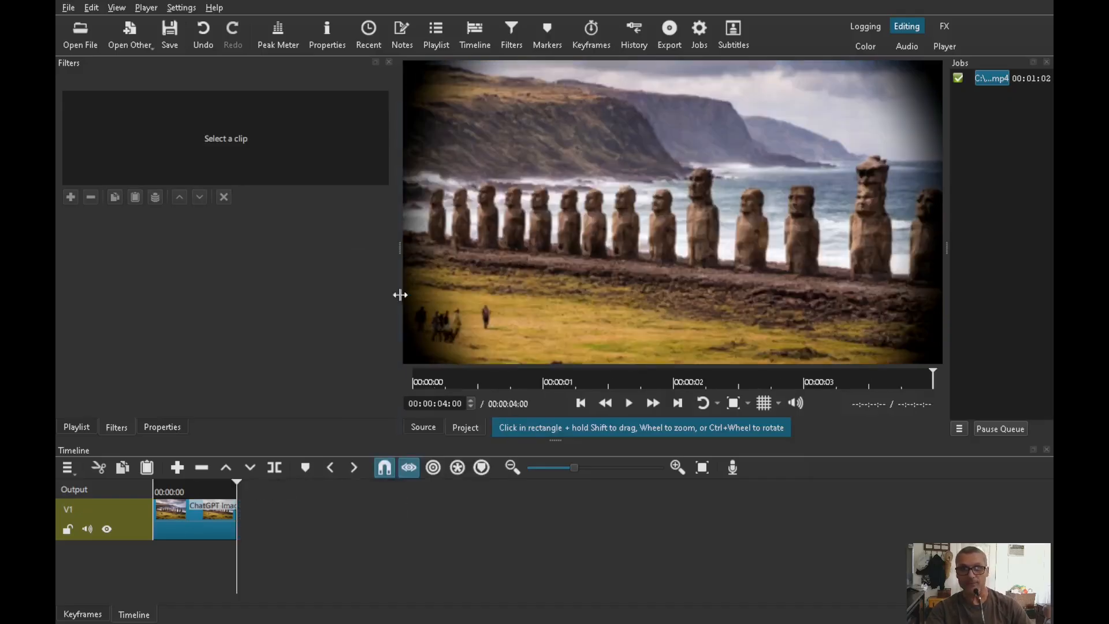
Append the Egyptian pyramids, Venice canal and stepped-pyramid images from the playlist after the moai clip, and check the unfiltered clips.
left_click(79, 427)
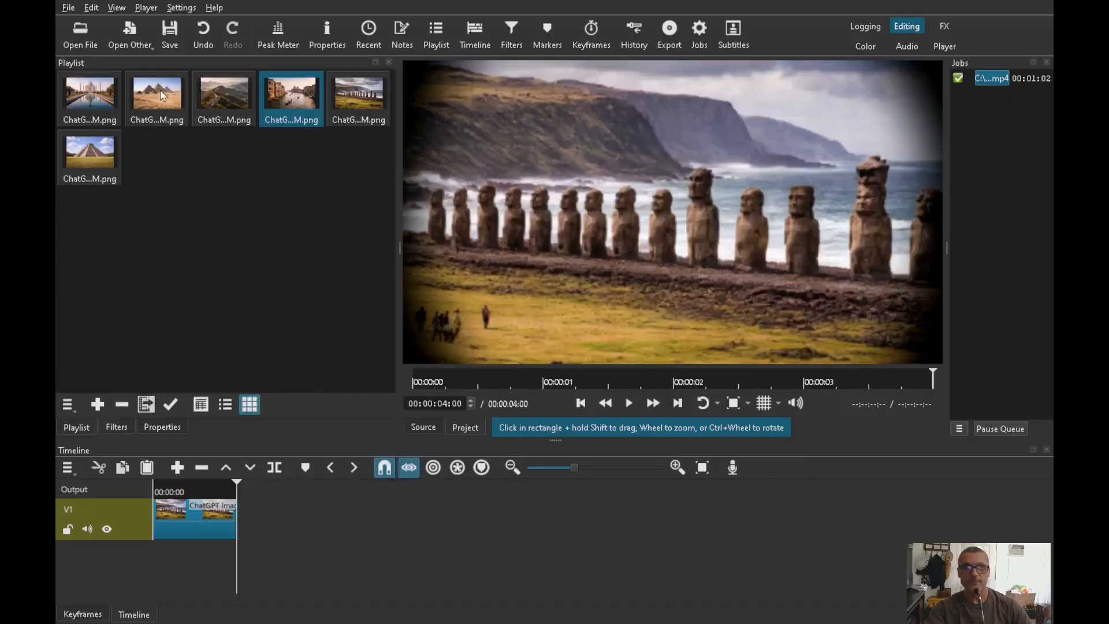
left_click_drag(162, 96, 241, 537)
left_click_drag(347, 94, 364, 122)
left_click_drag(291, 95, 325, 530)
left_click_drag(87, 155, 408, 529)
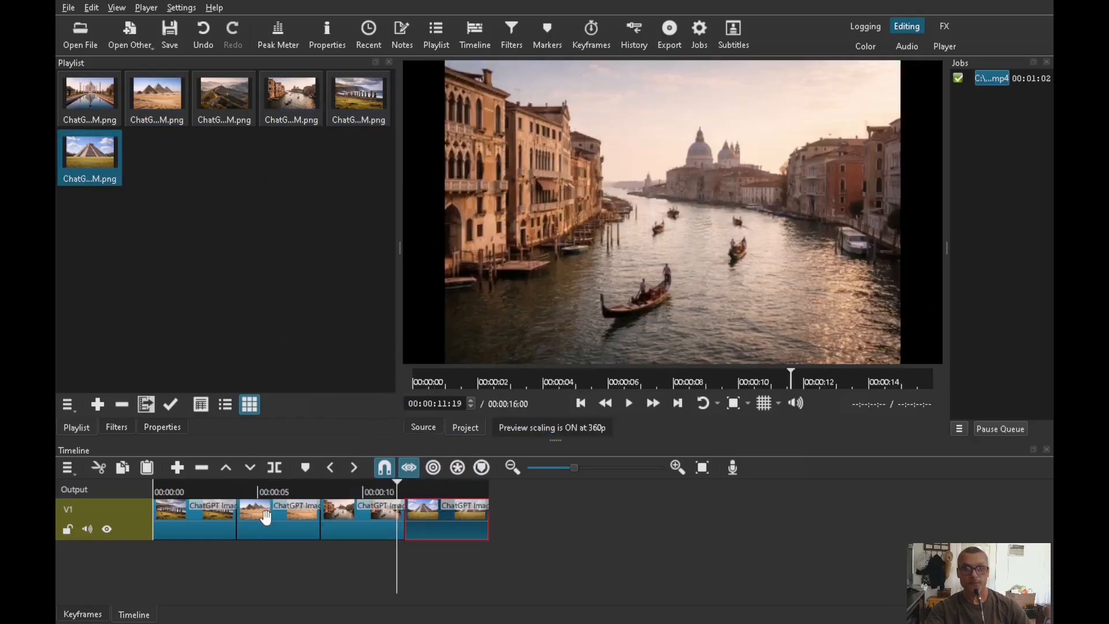
left_click(362, 491)
left_click(426, 490)
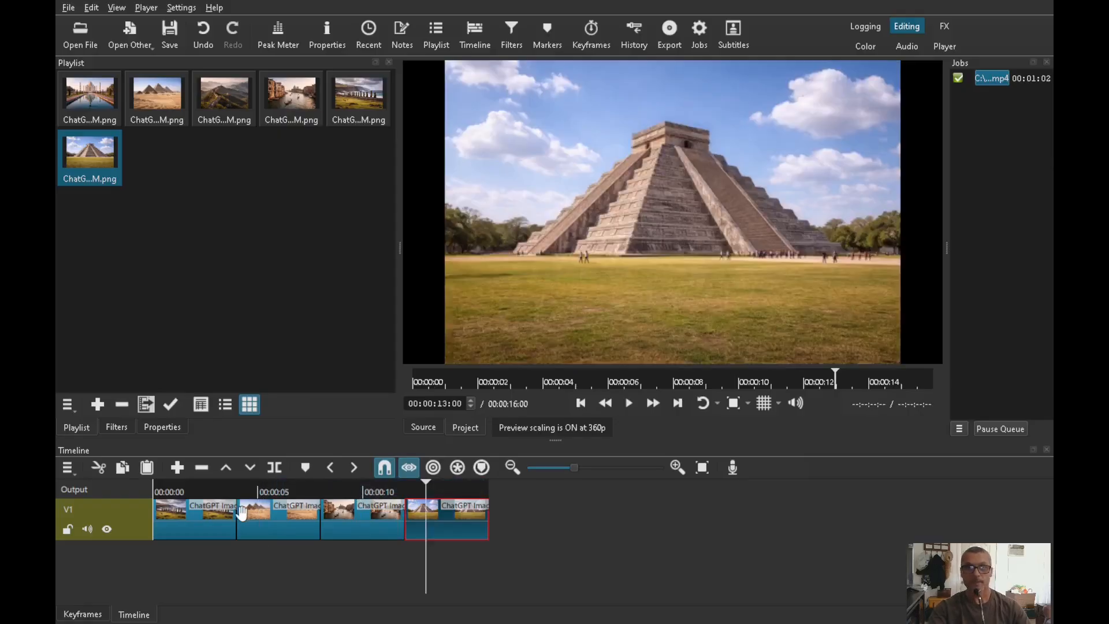
View the list of saved filter sets for the moai clip and for the Egyptian pyramids clip.
left_click(206, 519)
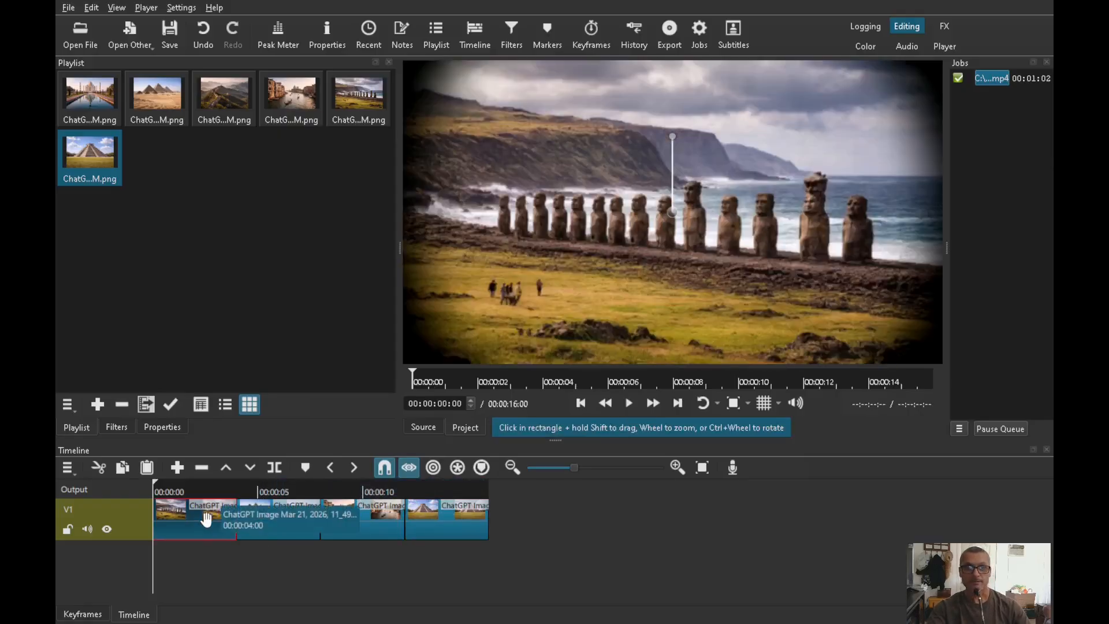
left_click(265, 521)
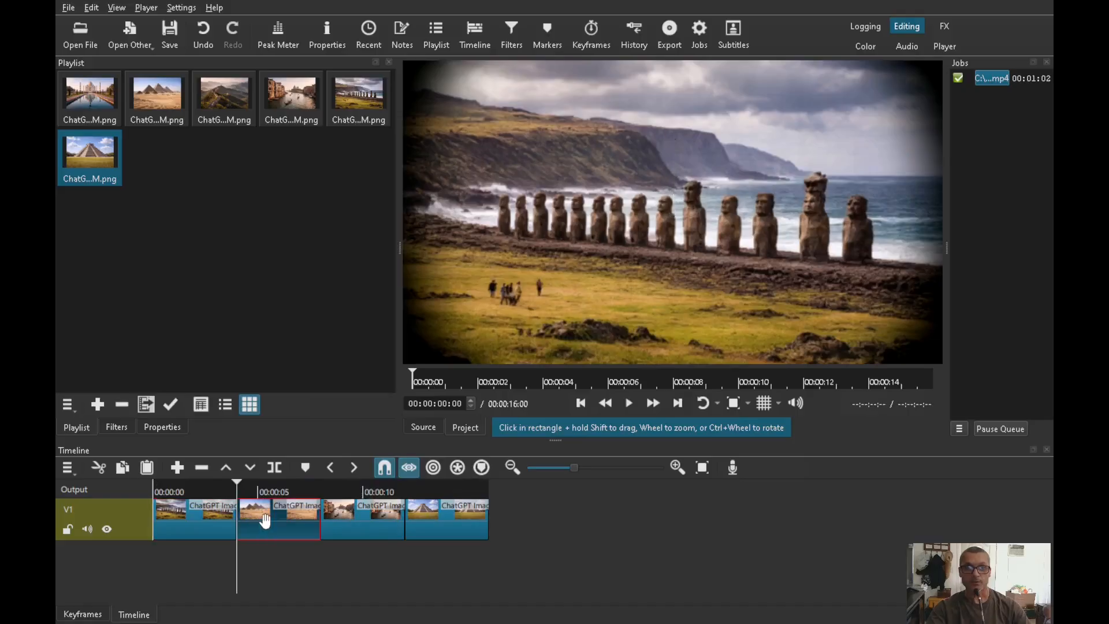
left_click(206, 520)
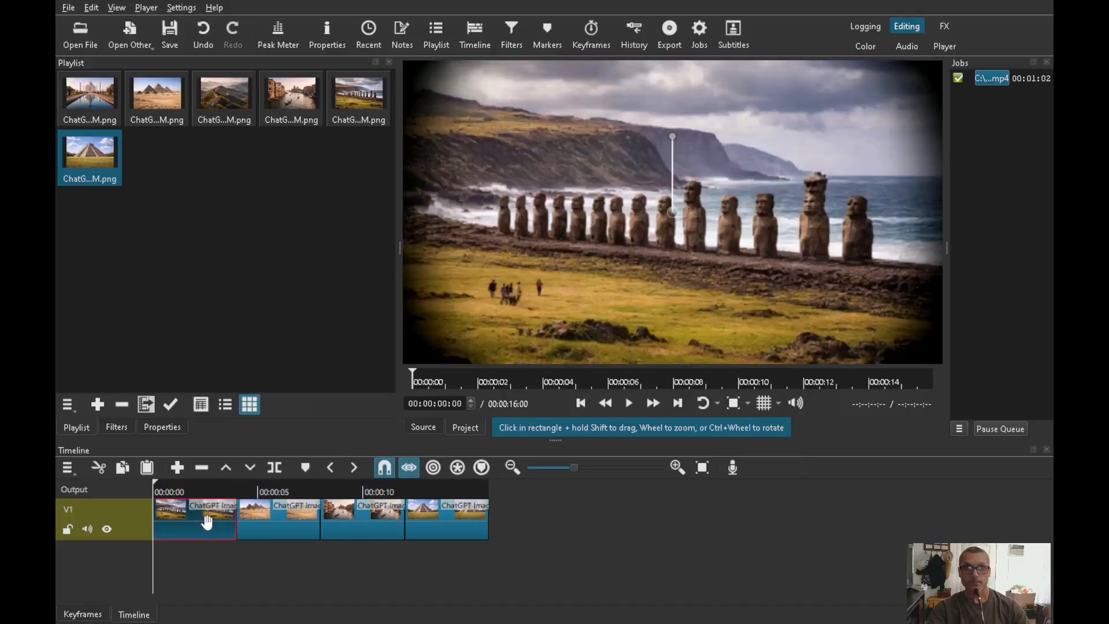
left_click(115, 429)
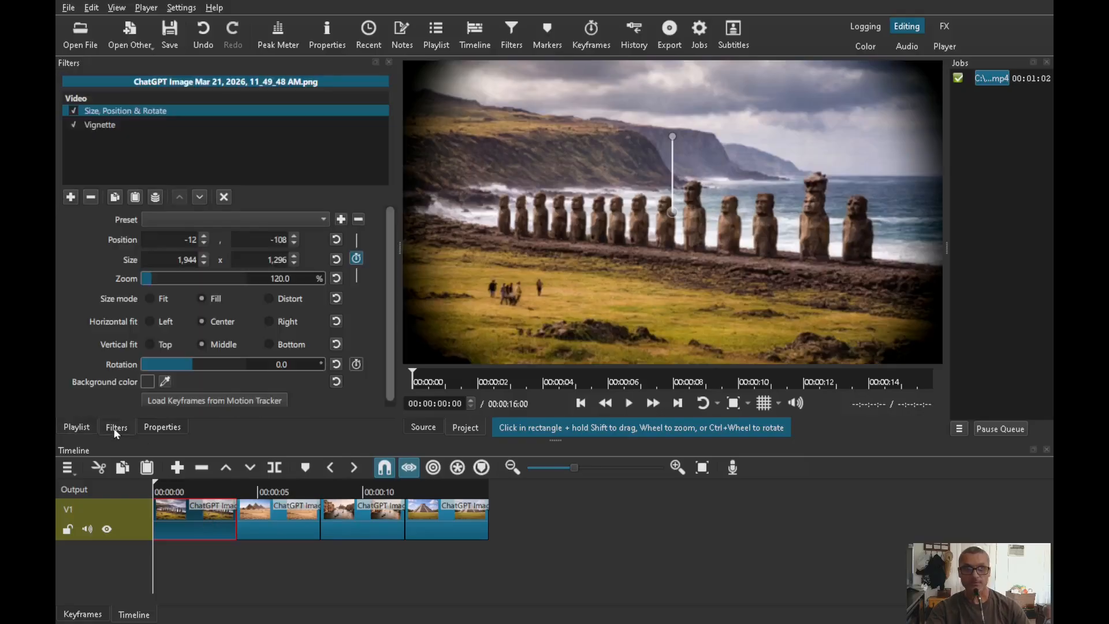
left_click(70, 198)
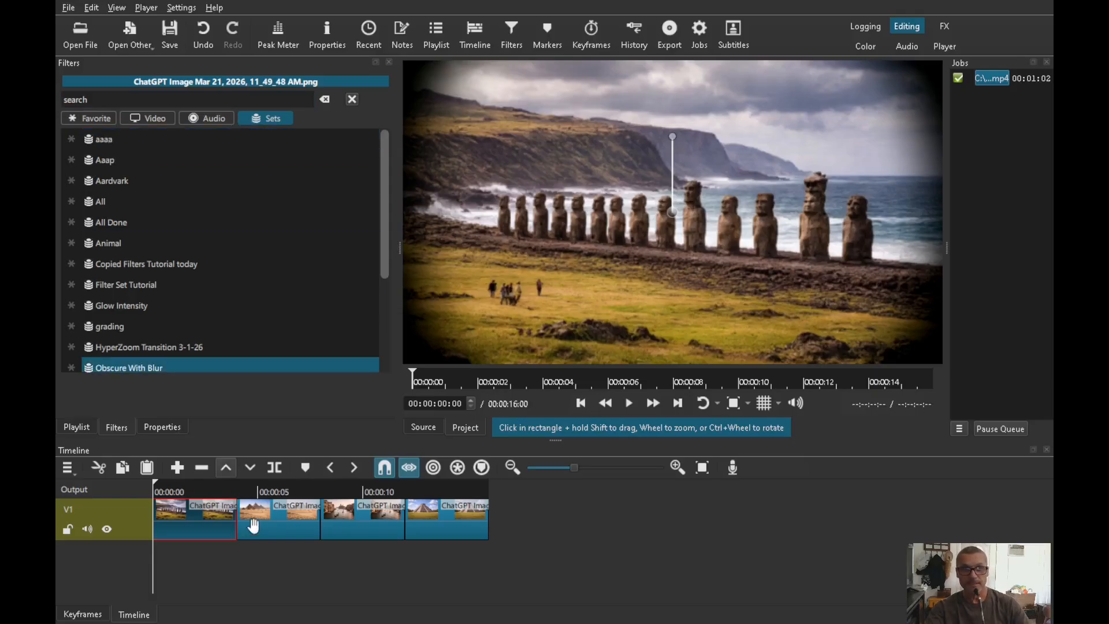
left_click(281, 524)
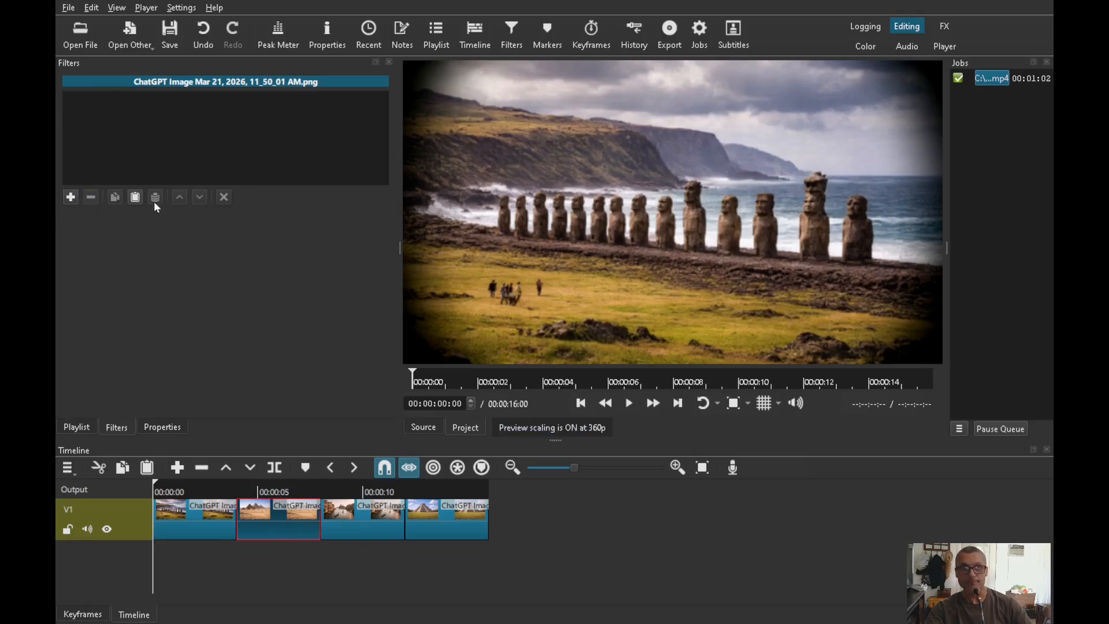
left_click(70, 197)
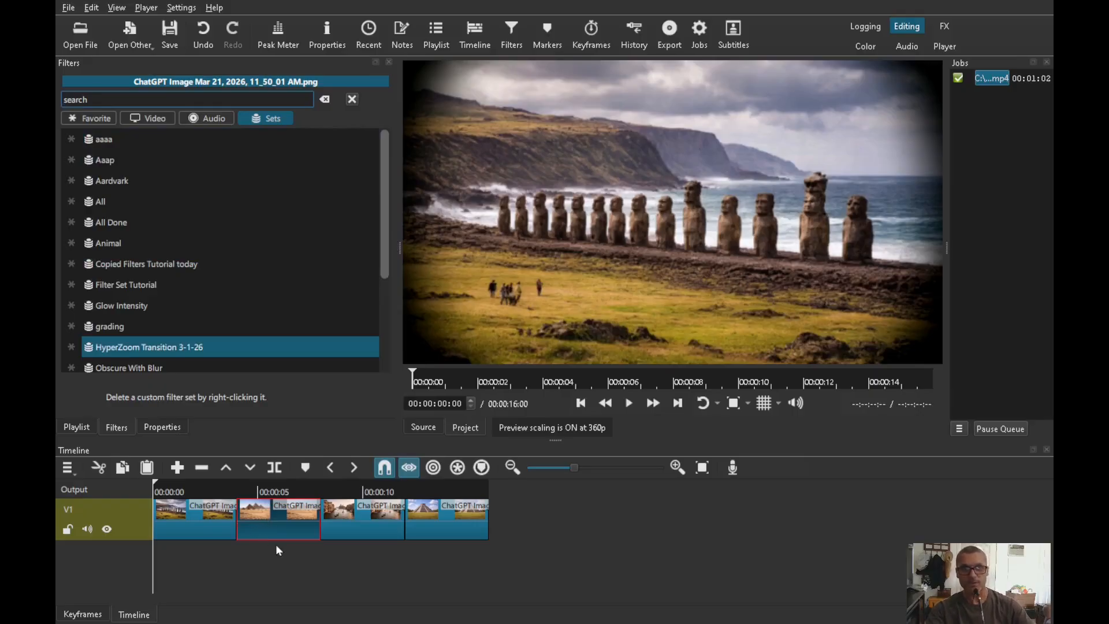
Apply the copied filters to the Egyptian pyramids, Venice canal and stepped-pyramid clips together.
left_click(459, 516, "shift")
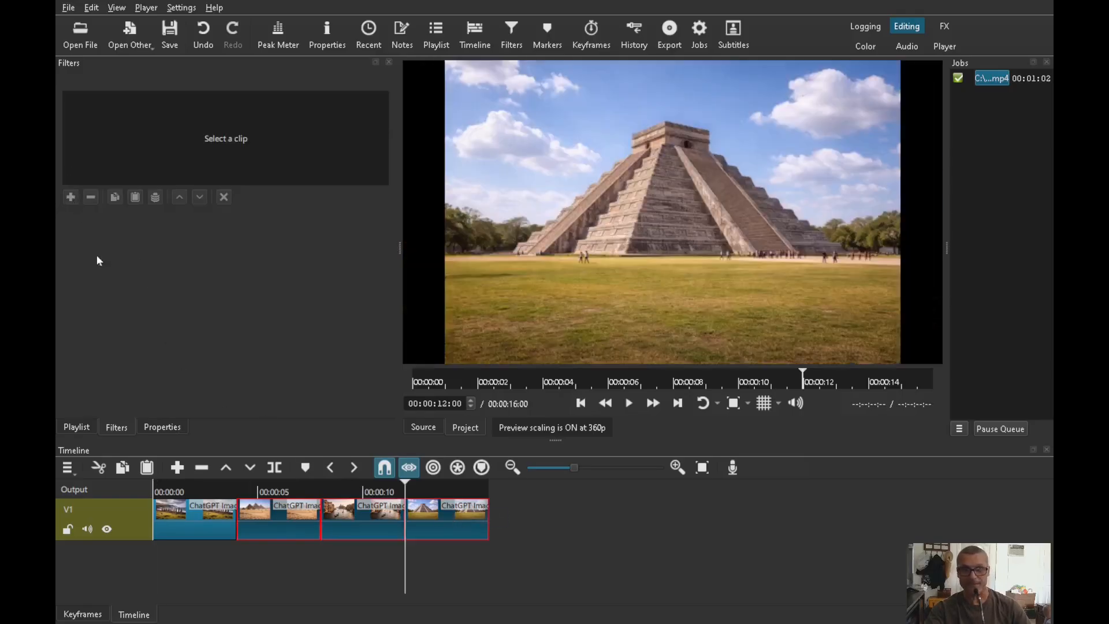
right_click(290, 523)
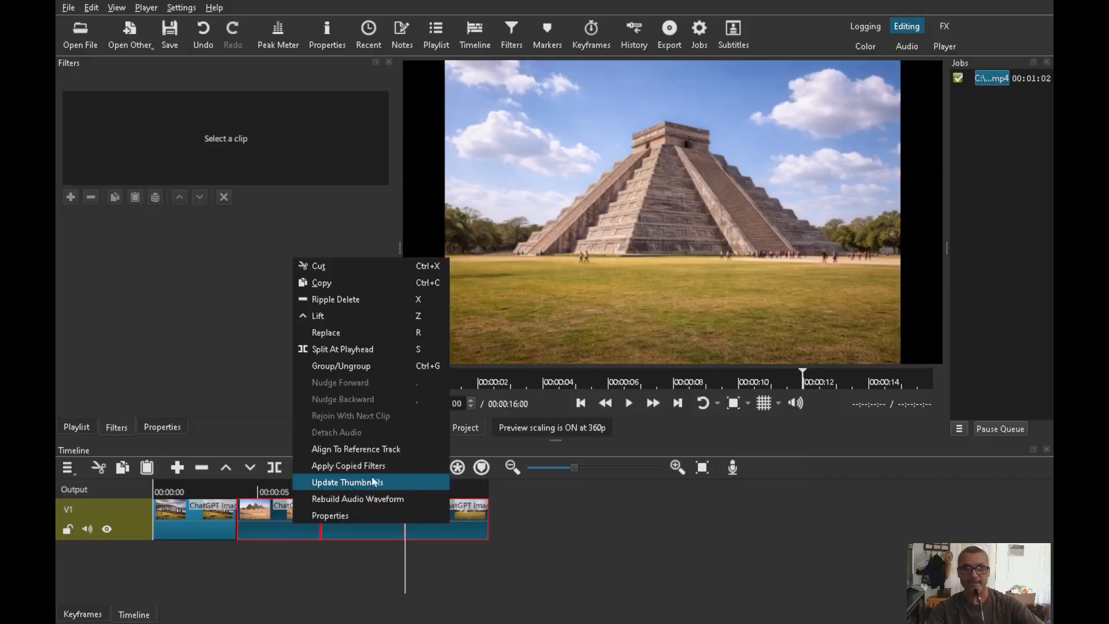
left_click(399, 466)
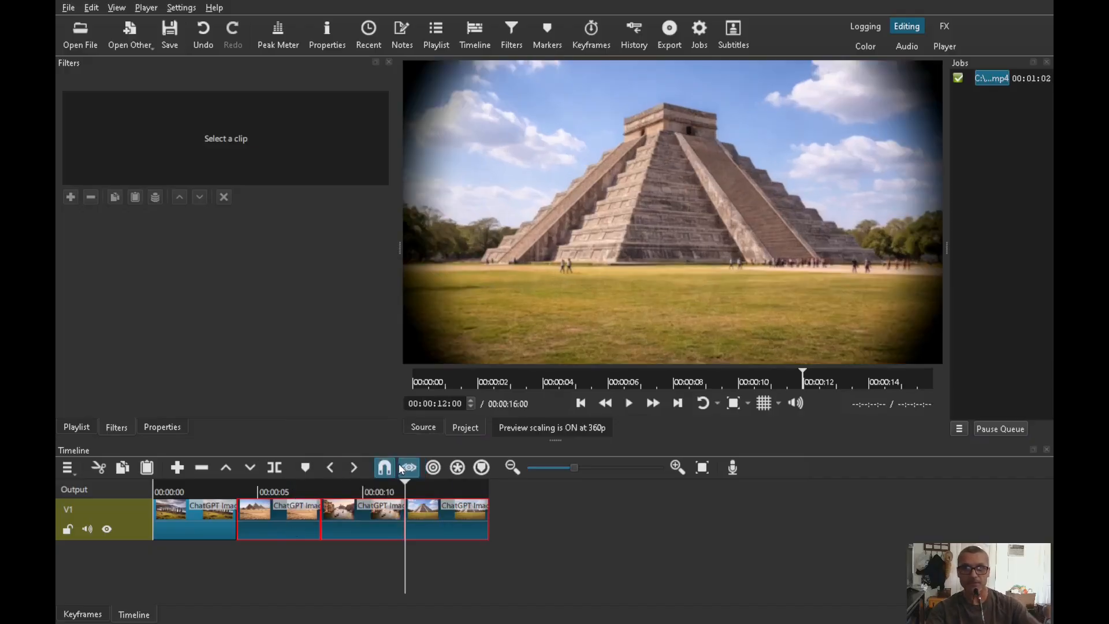
Play back the Egyptian pyramids, Venice canal and stepped-pyramid clips to review their zoom and vignette.
left_click(227, 487)
key("space")
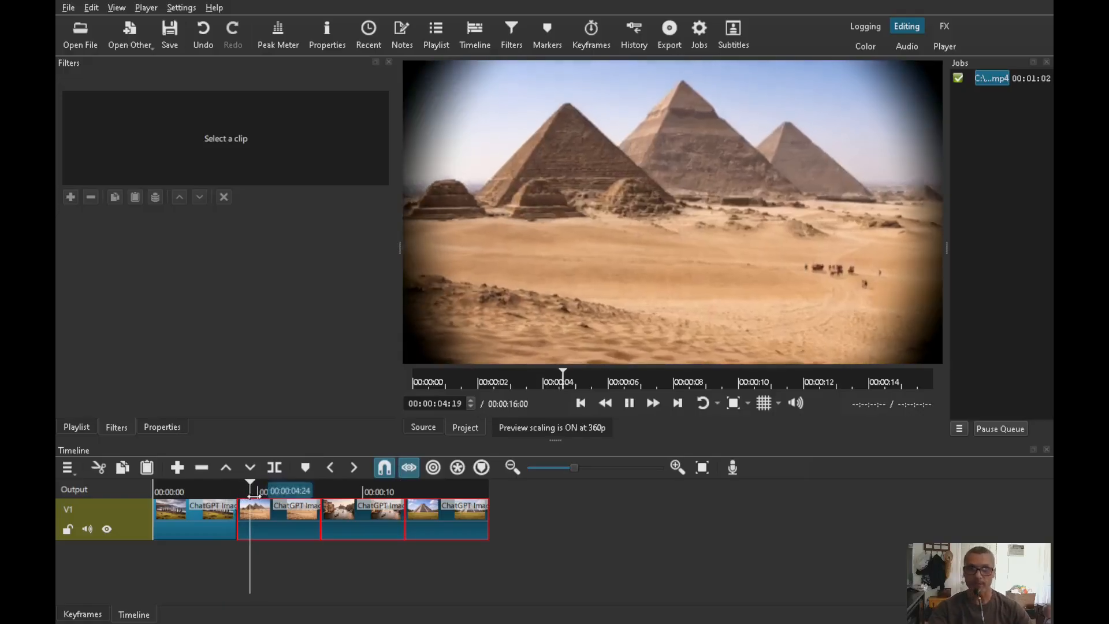
left_click(317, 491)
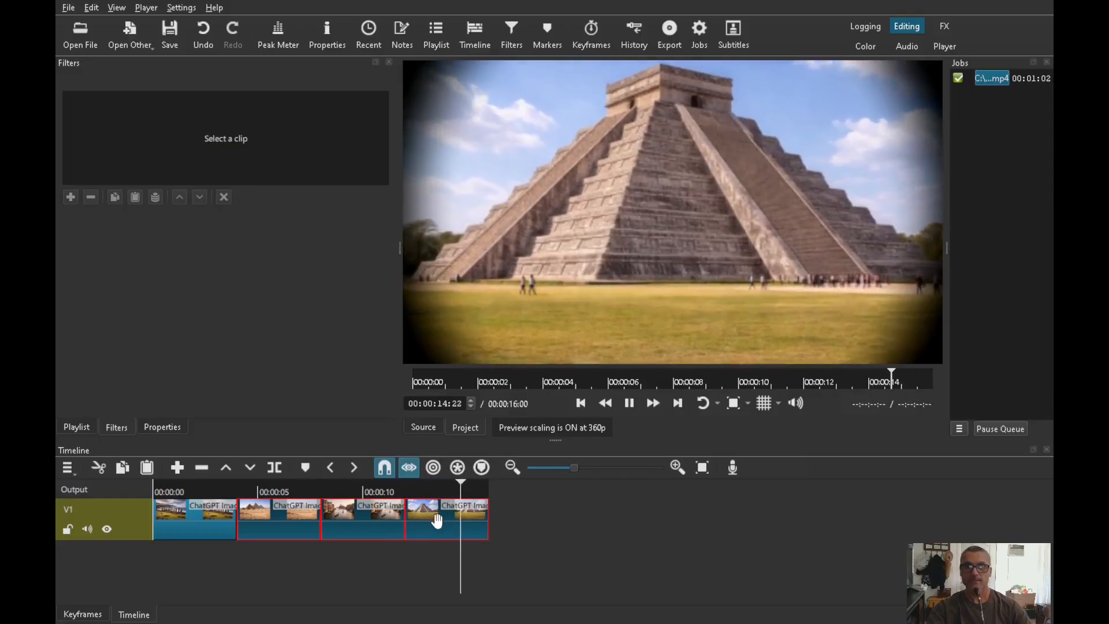
key("space")
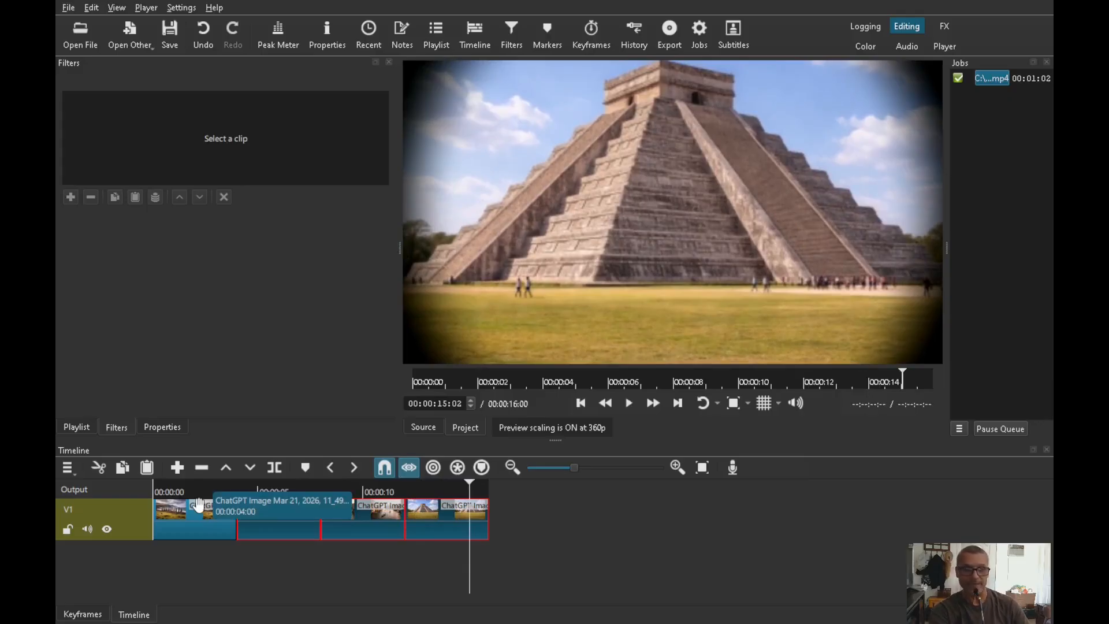
Add video track V2 and place a rich text clip on it above the moai clip, shortened at its end.
key("ctrl+i")
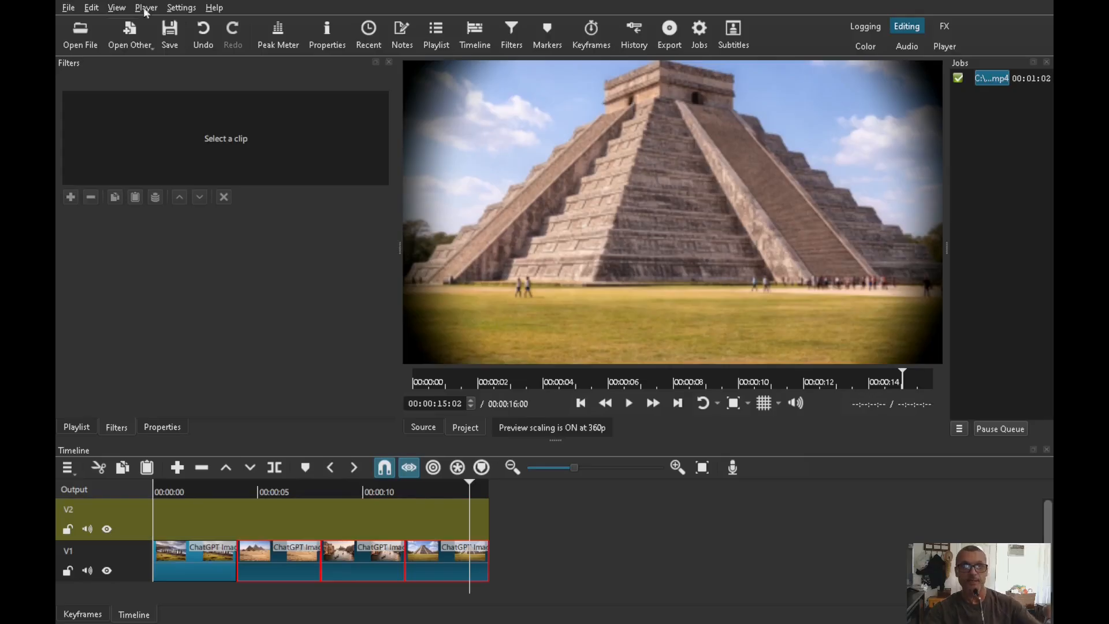
left_click(138, 34)
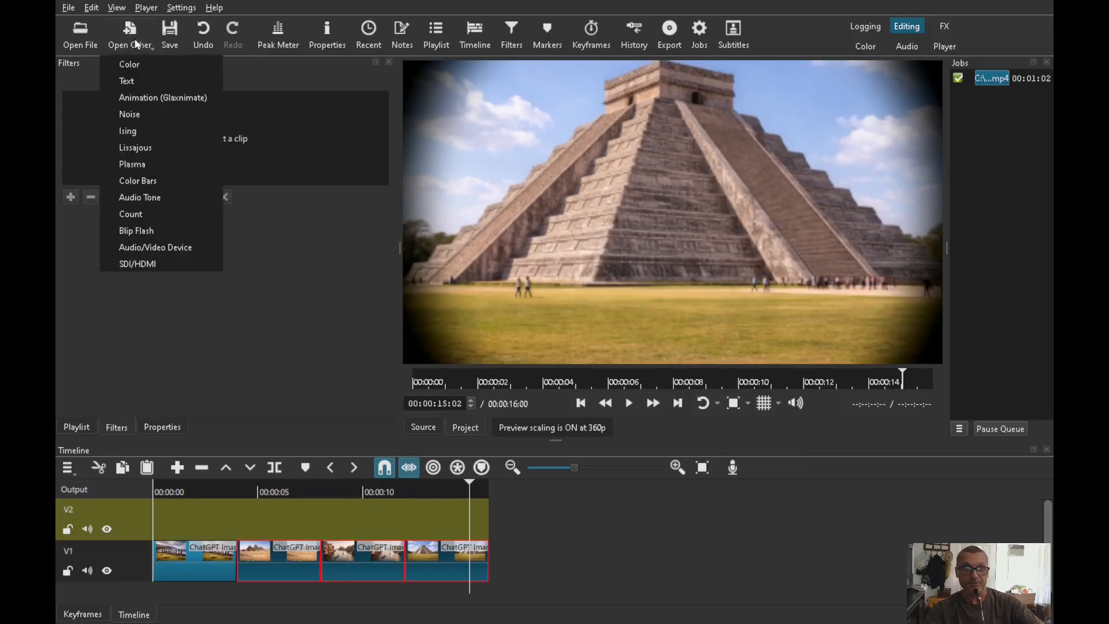
left_click(139, 80)
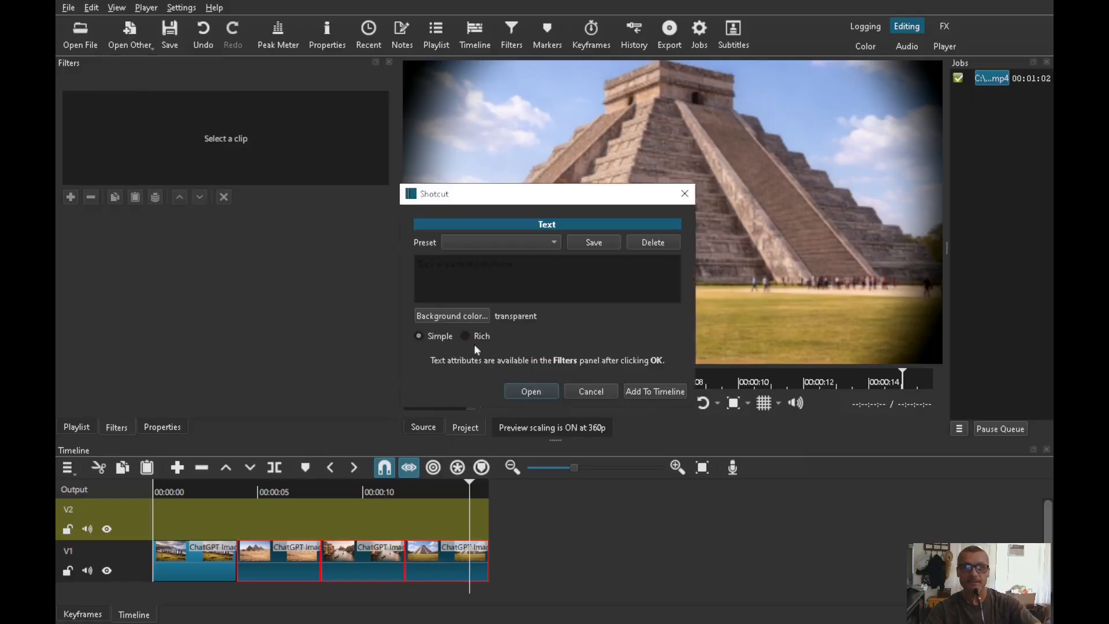
left_click(530, 391)
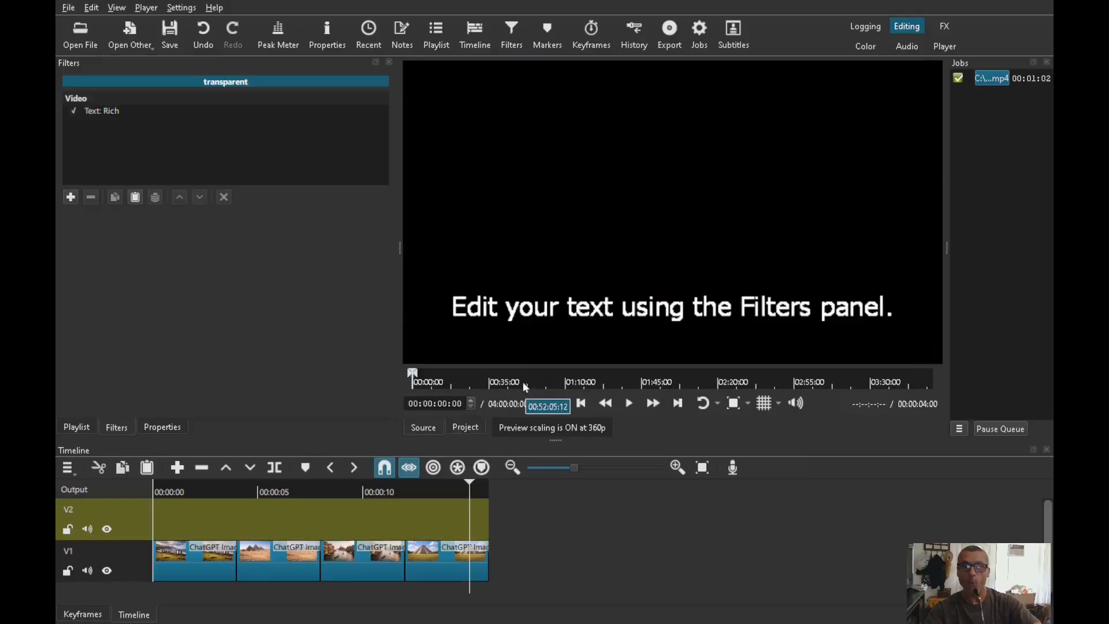
left_click_drag(634, 187, 164, 519)
left_click_drag(246, 516, 176, 525)
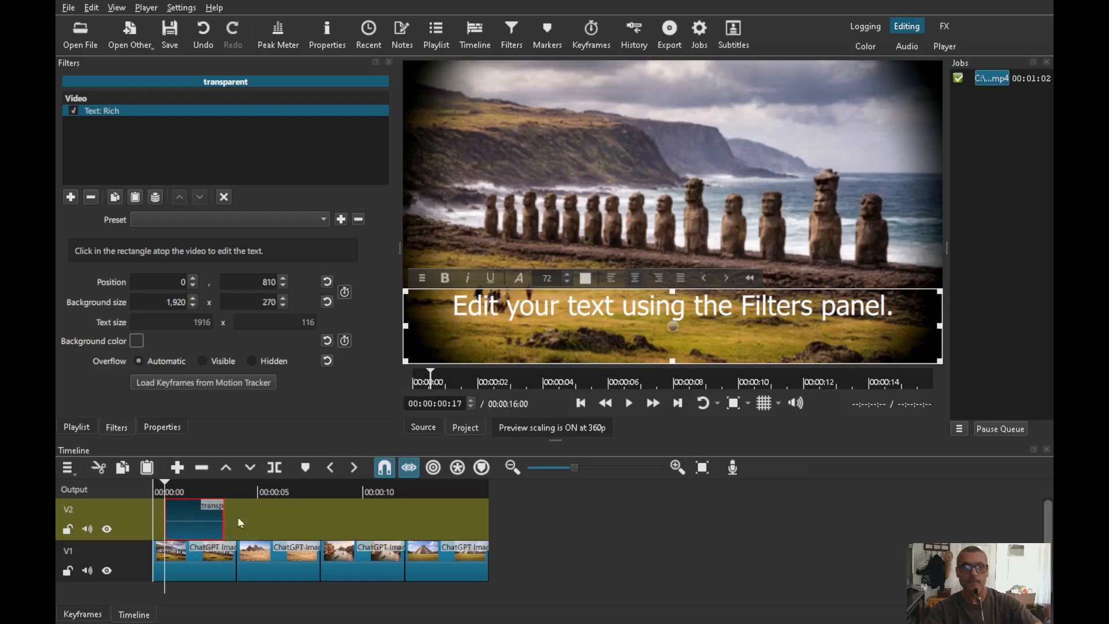
Replace the placeholder text of the V2 text clip with "Christmas Island".
left_click_drag(902, 321, 425, 304)
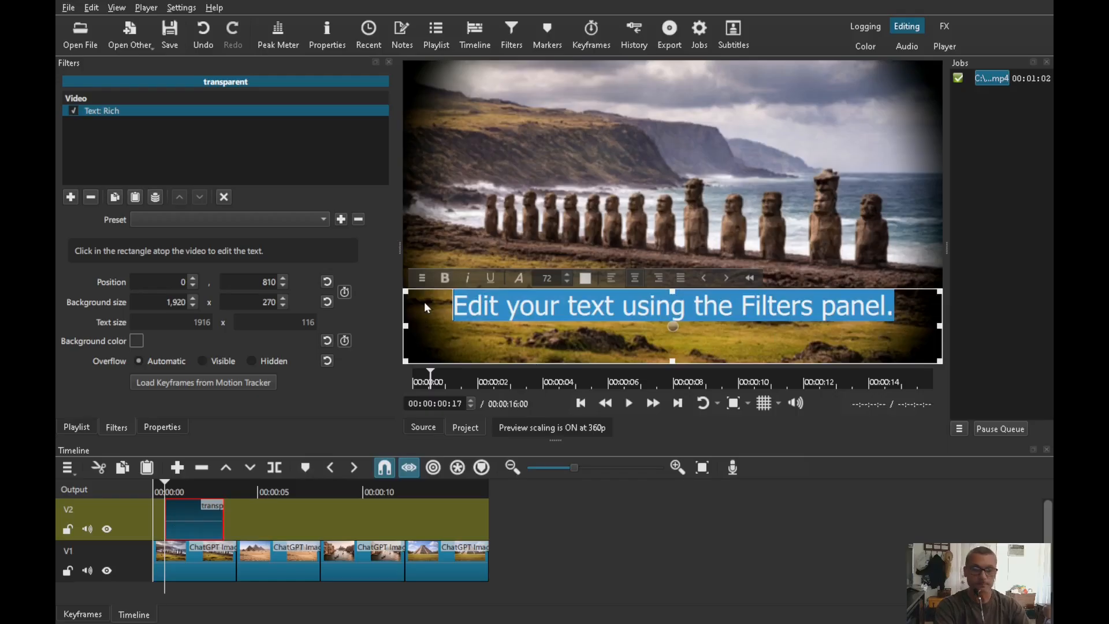
type("Christmas ")
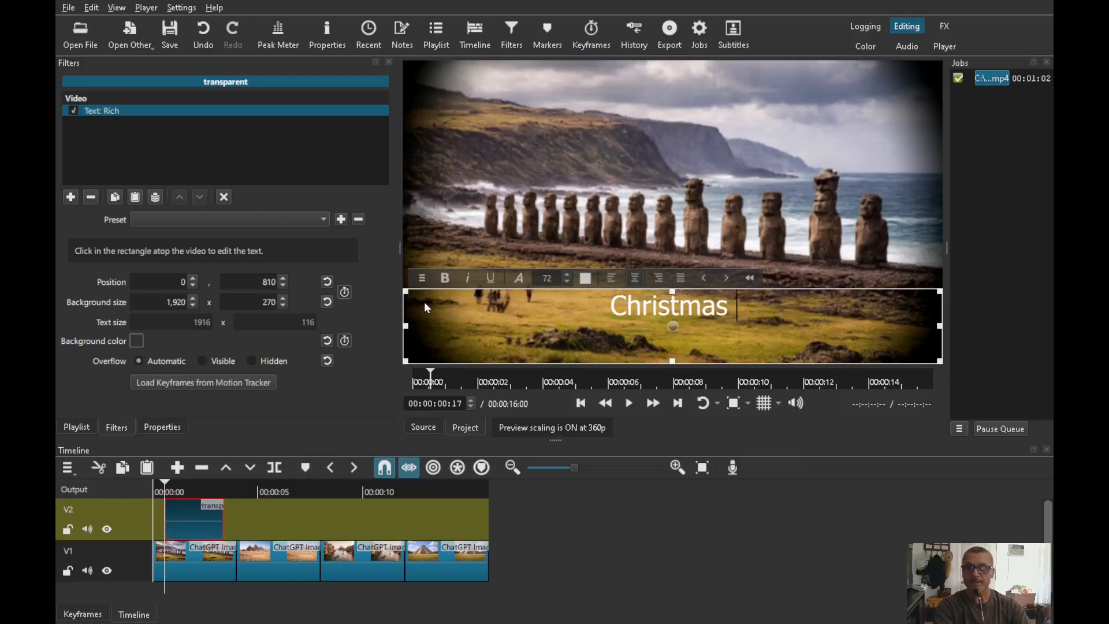
type("Island")
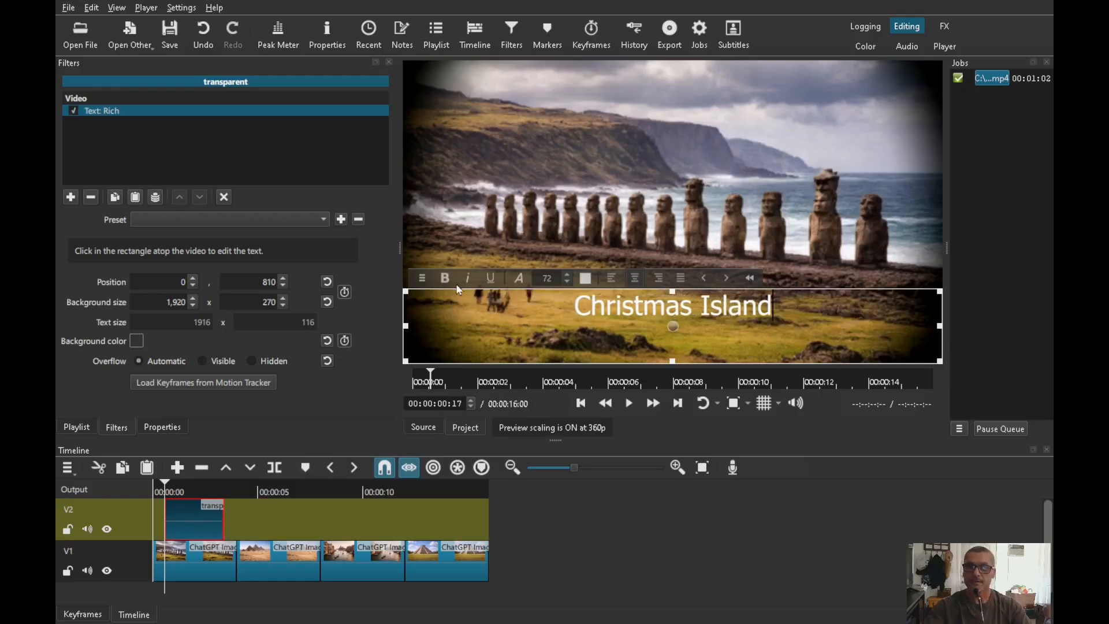
Color the "Christmas Island" title yellow (#ffff00) and set its font size to 55.
left_click_drag(773, 312, 563, 298)
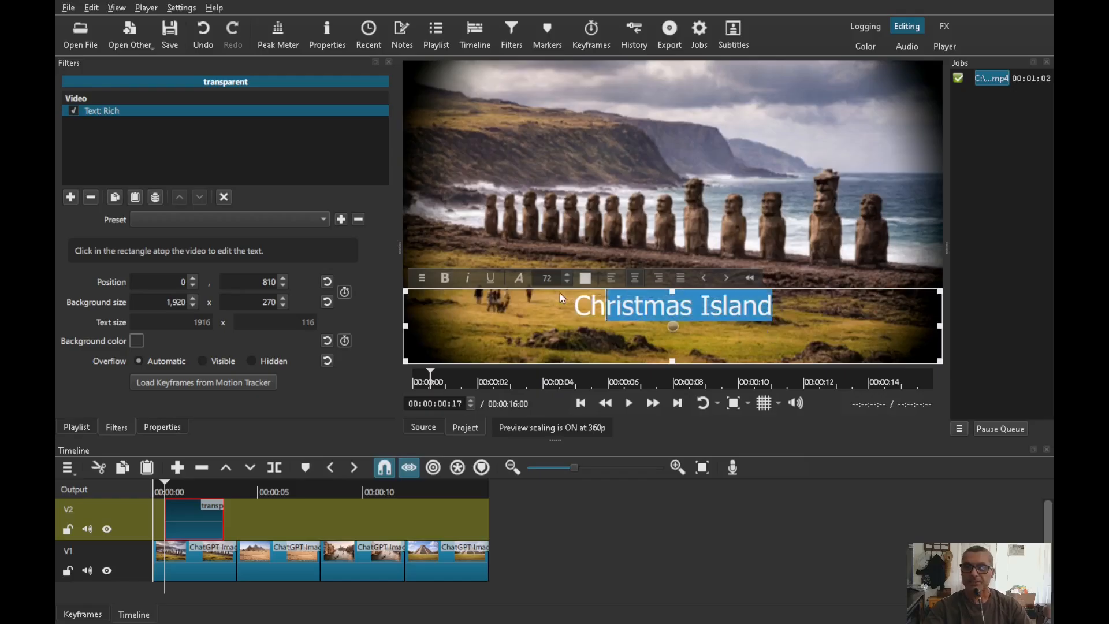
left_click(586, 278)
left_click(519, 219)
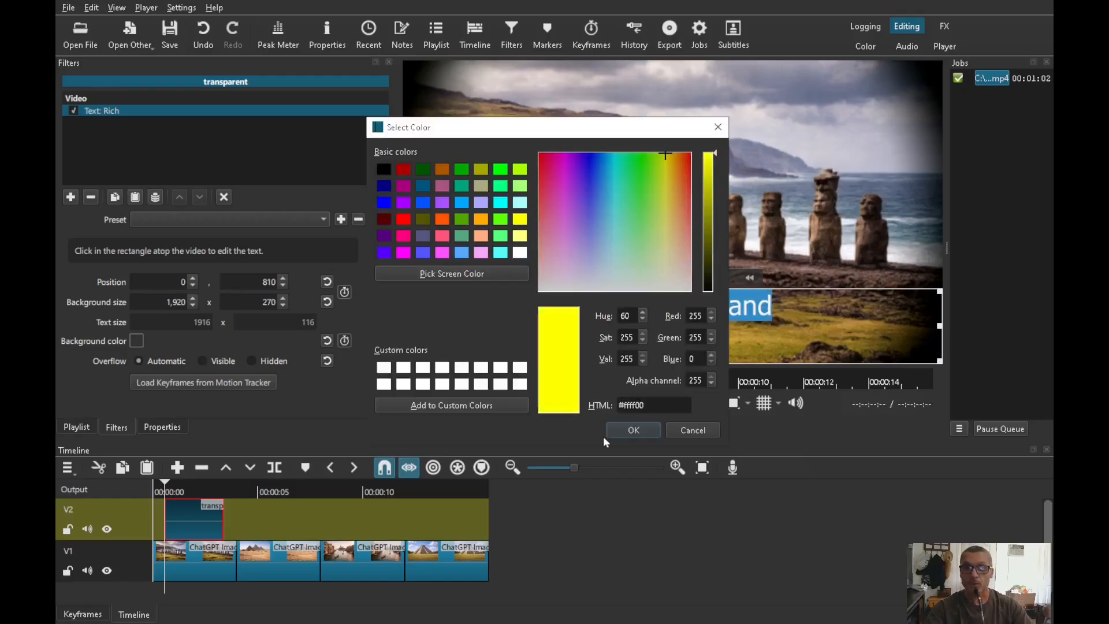
left_click(631, 432)
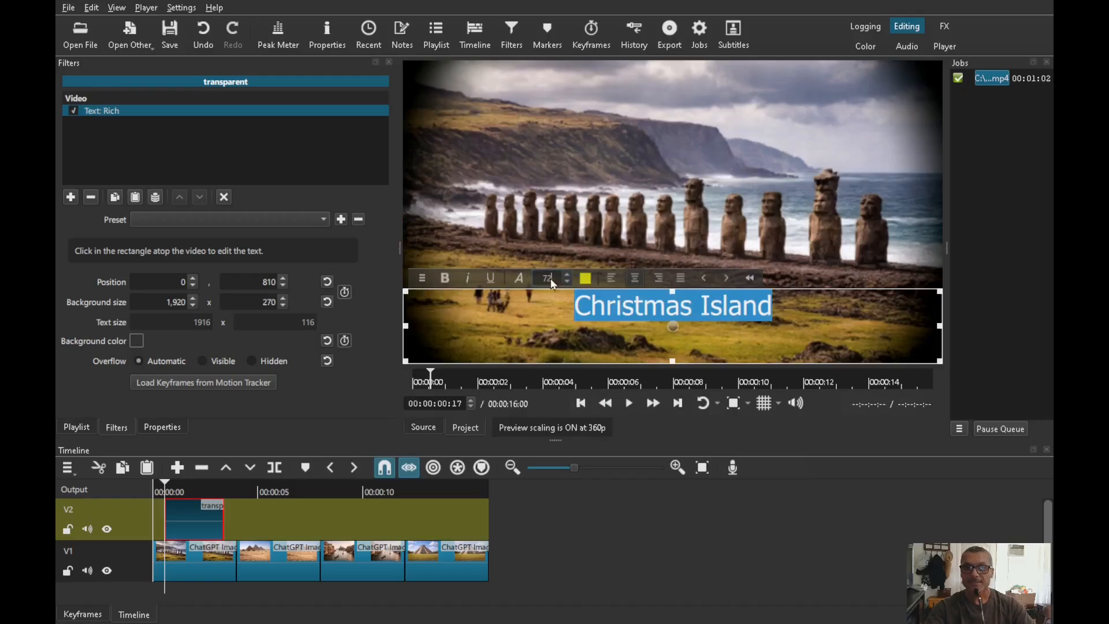
type("55")
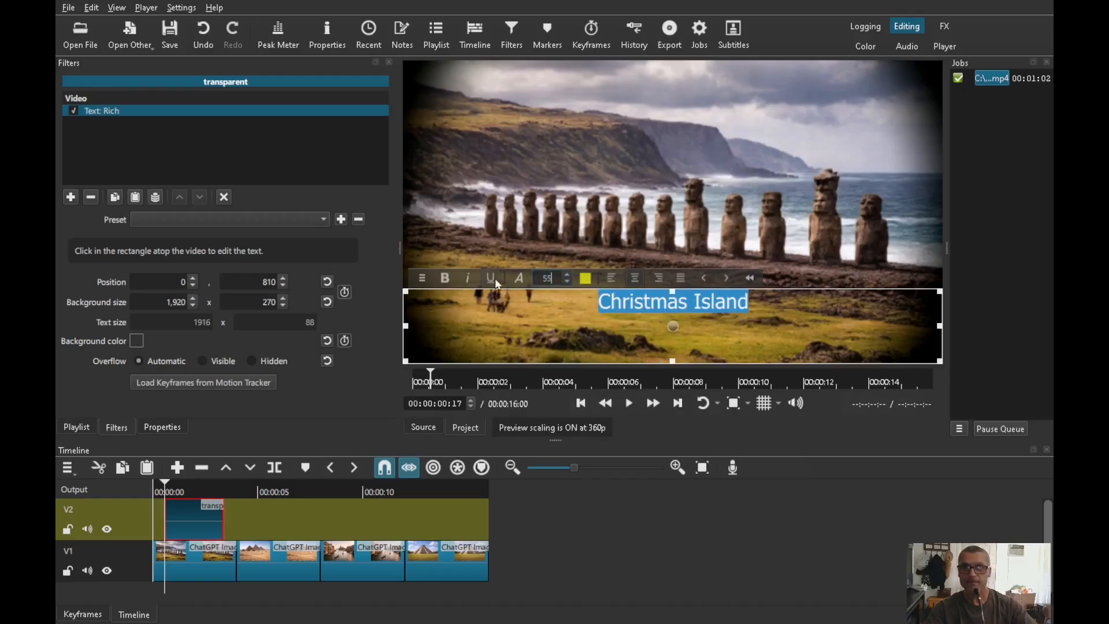
Change the font of the "Christmas Island" title to OldNewspaperTypes, Regular style.
left_click(524, 284)
left_click_drag(545, 260, 549, 250)
left_click(459, 255)
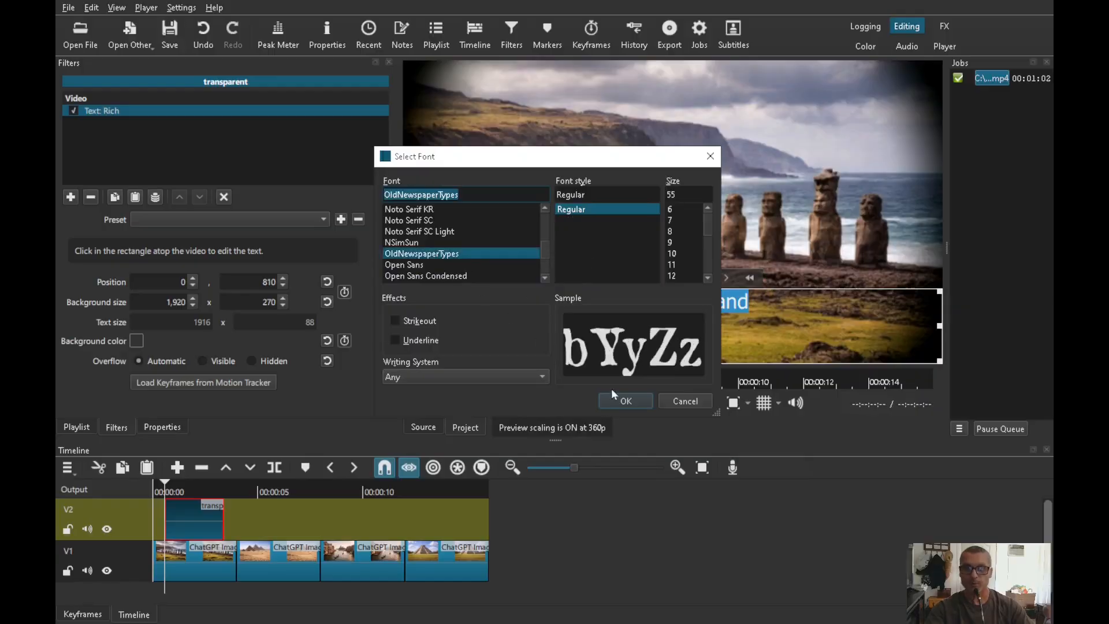
left_click(625, 400)
left_click(760, 330)
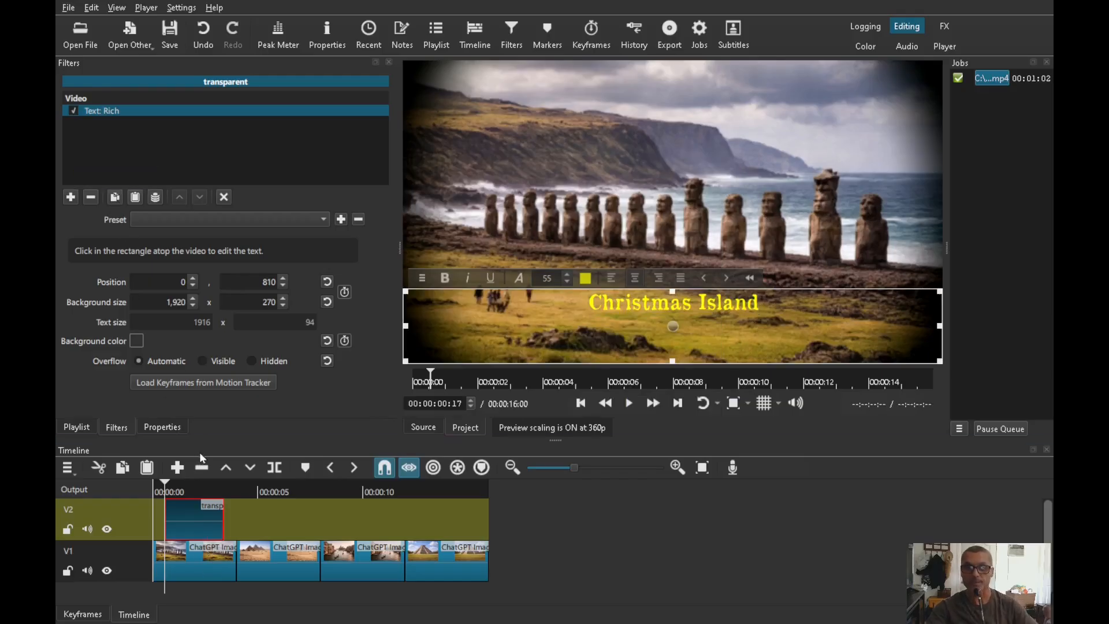
Copy the "Christmas Island" title clip and paste it on V2 above the Egyptian pyramids clip, starting at 00:00:04:23.
right_click(199, 517)
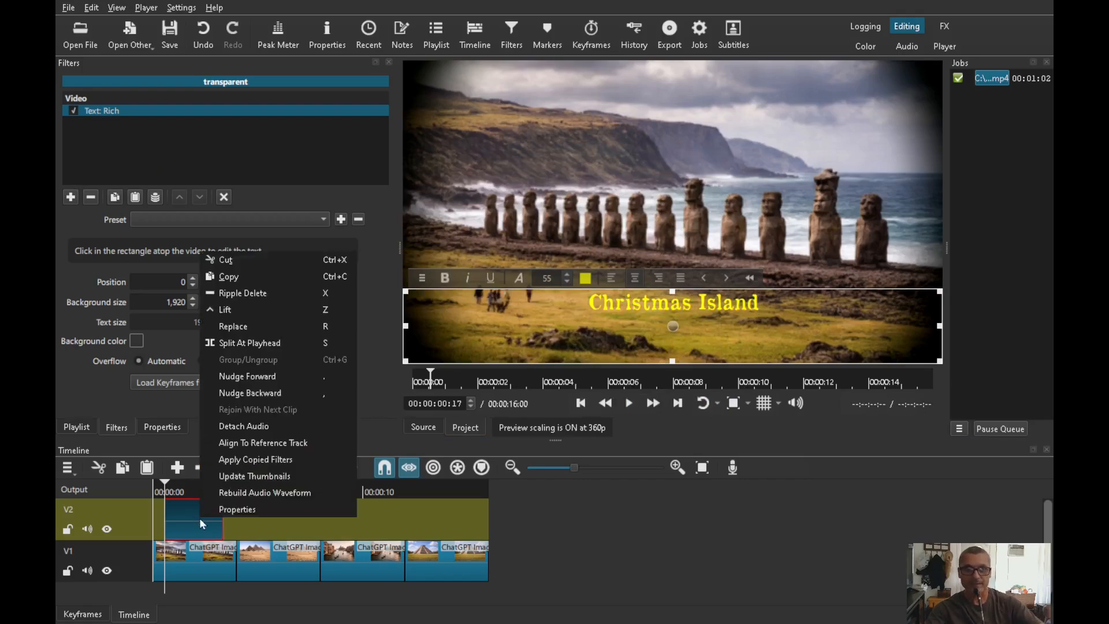
left_click(243, 278)
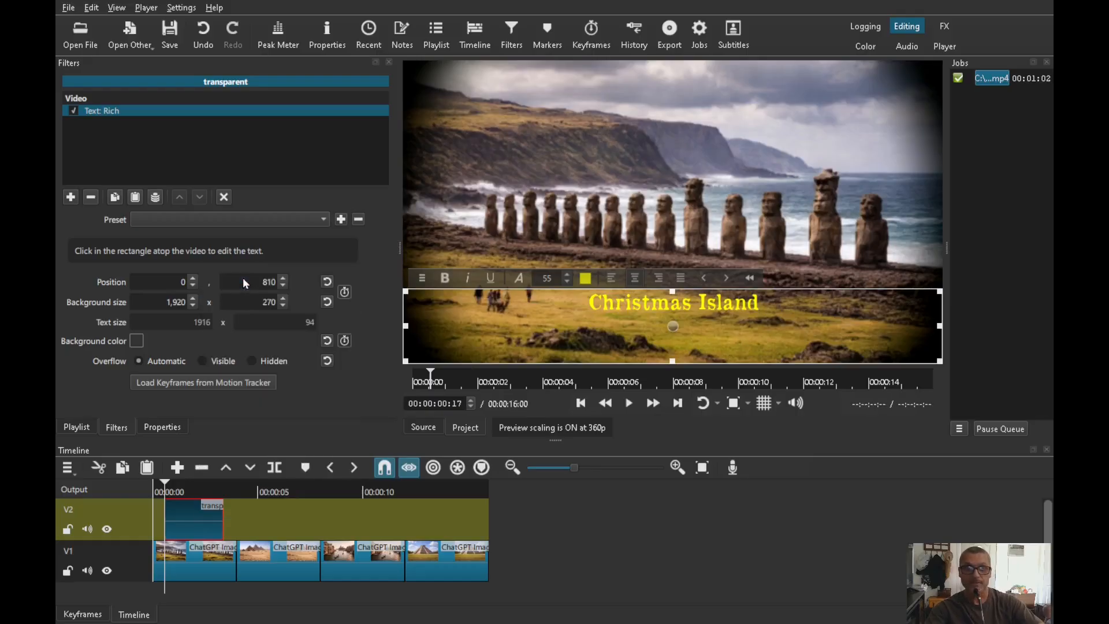
left_click(253, 489)
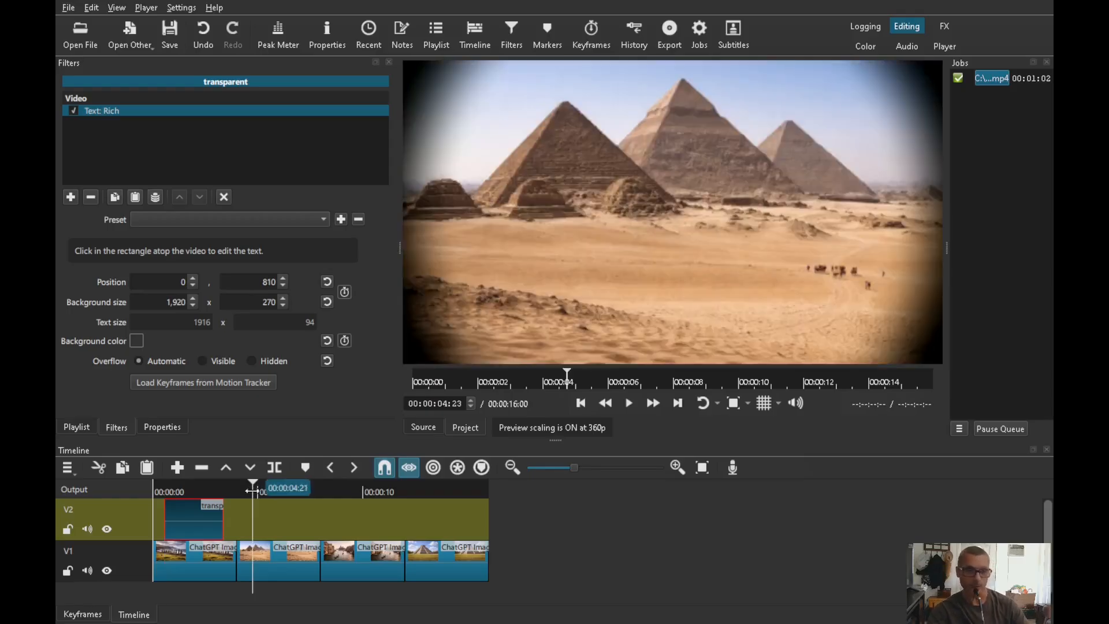
key("ctrl+v")
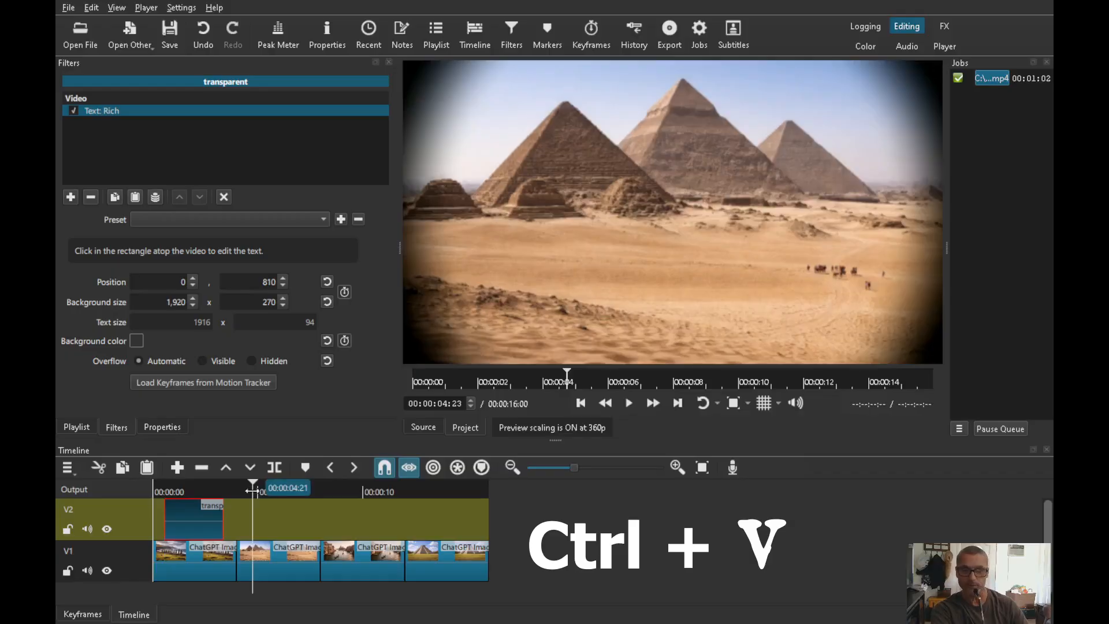
key("ctrl+v")
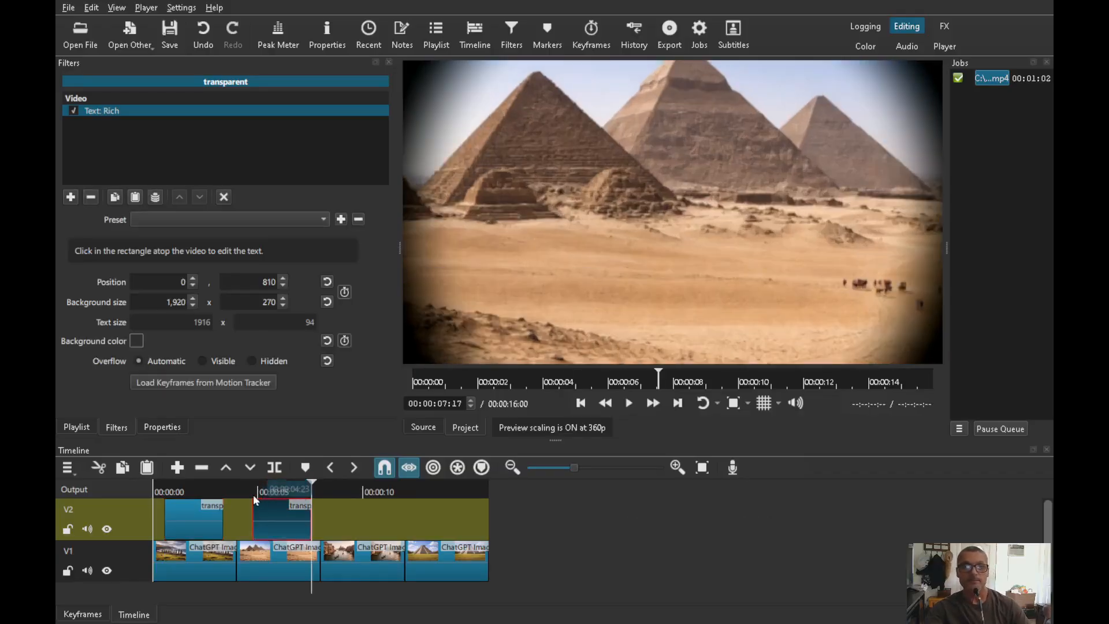
Compare the original title with the pasted copy, and replace the copy's text above the Egyptian pyramids with "Pyramids".
left_click(183, 491)
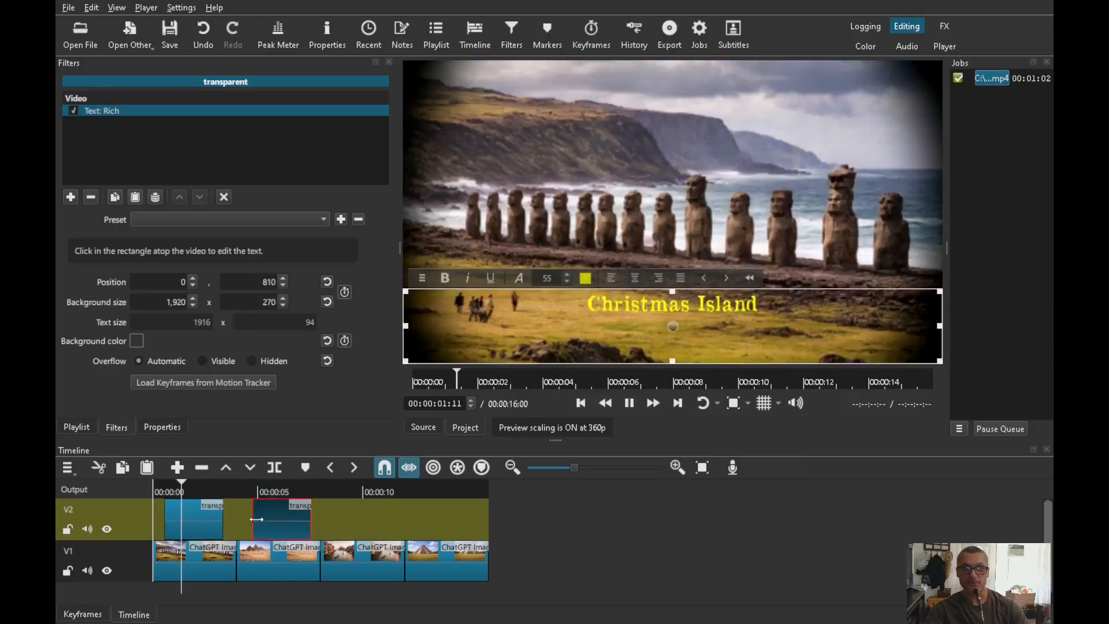
key("space")
left_click(258, 491)
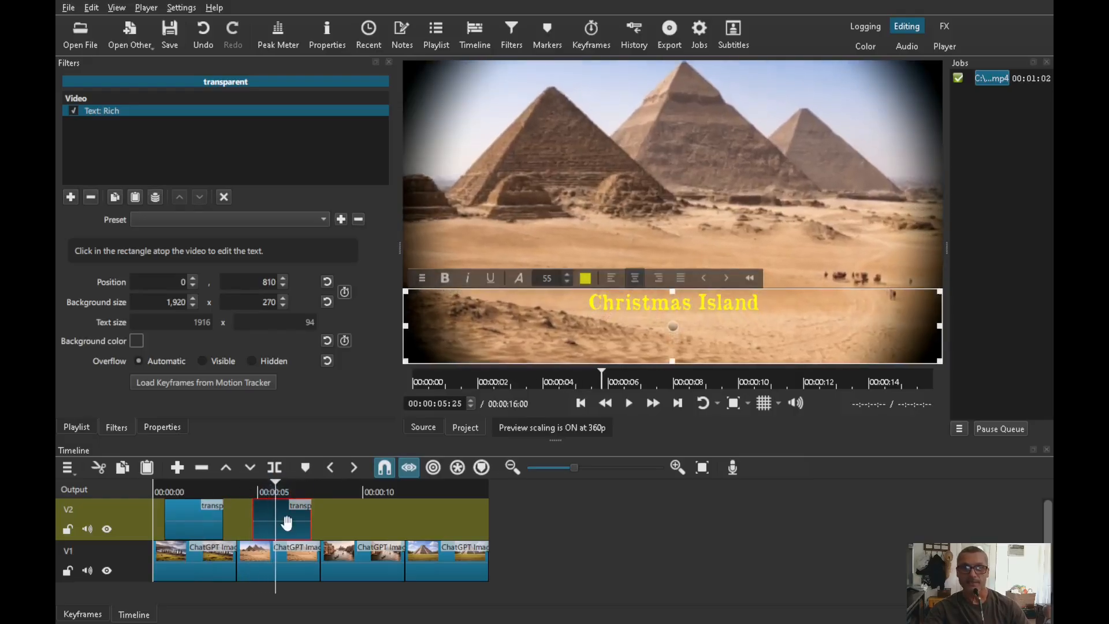
left_click(251, 491)
key("space")
left_click_drag(793, 316, 572, 313)
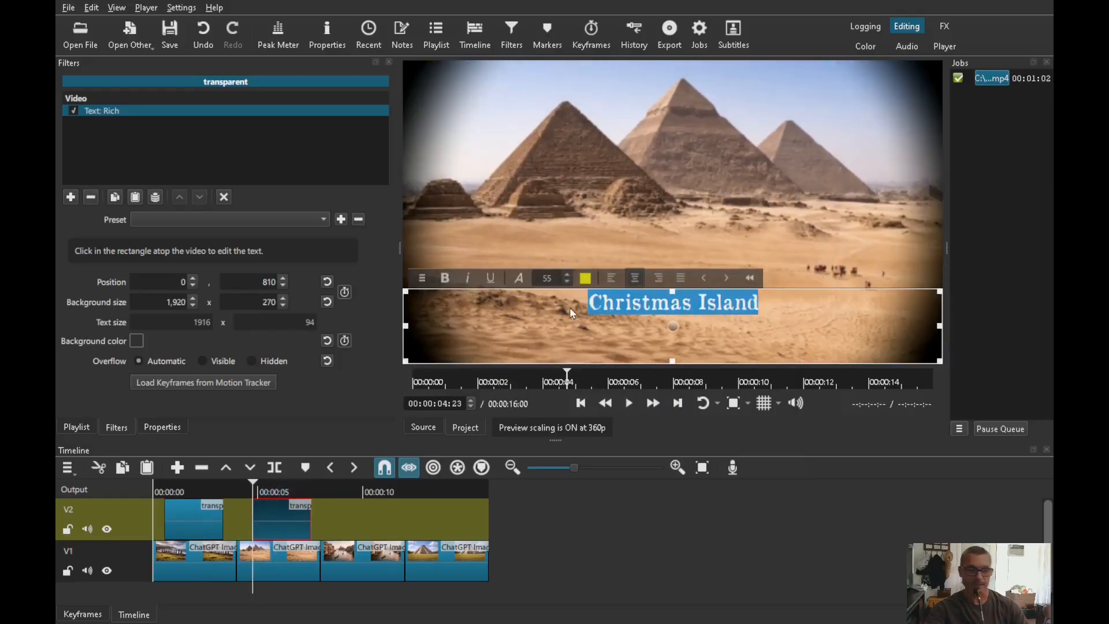
type("Pyra")
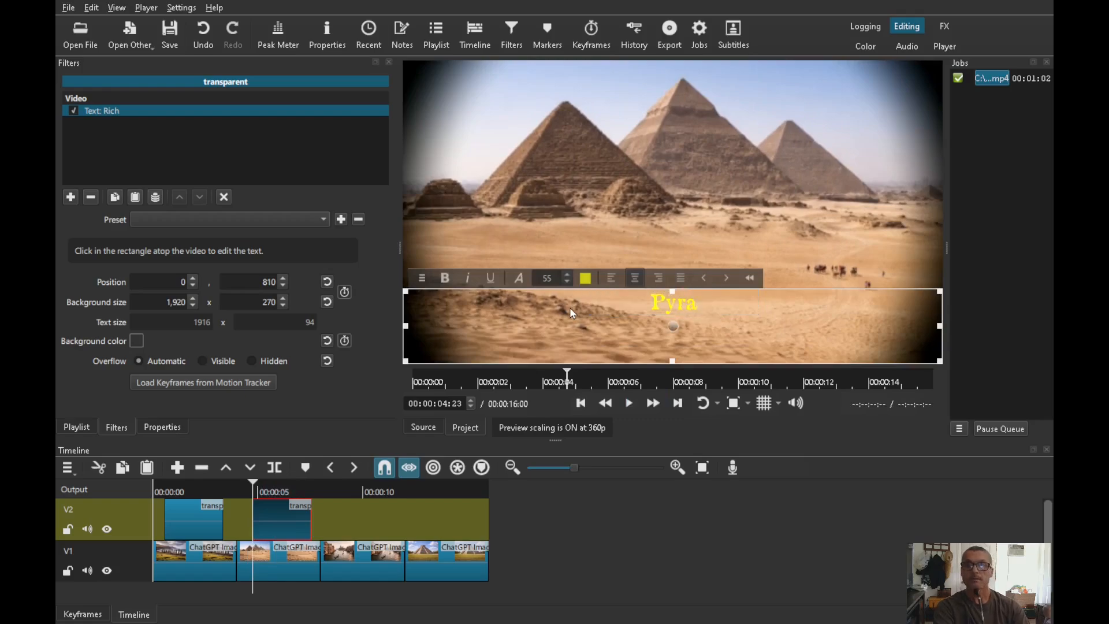
type("mids")
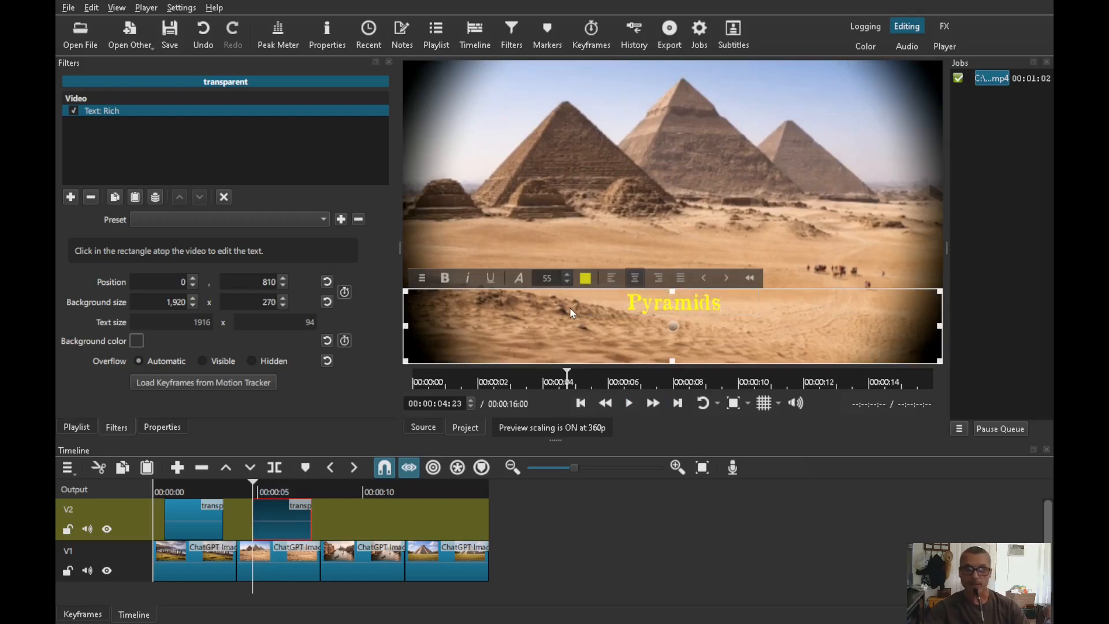
Paste another copy of the title clip on V2 above the Venice canal clip at 00:00:08:22 and change its text to "Italy".
left_click(337, 490)
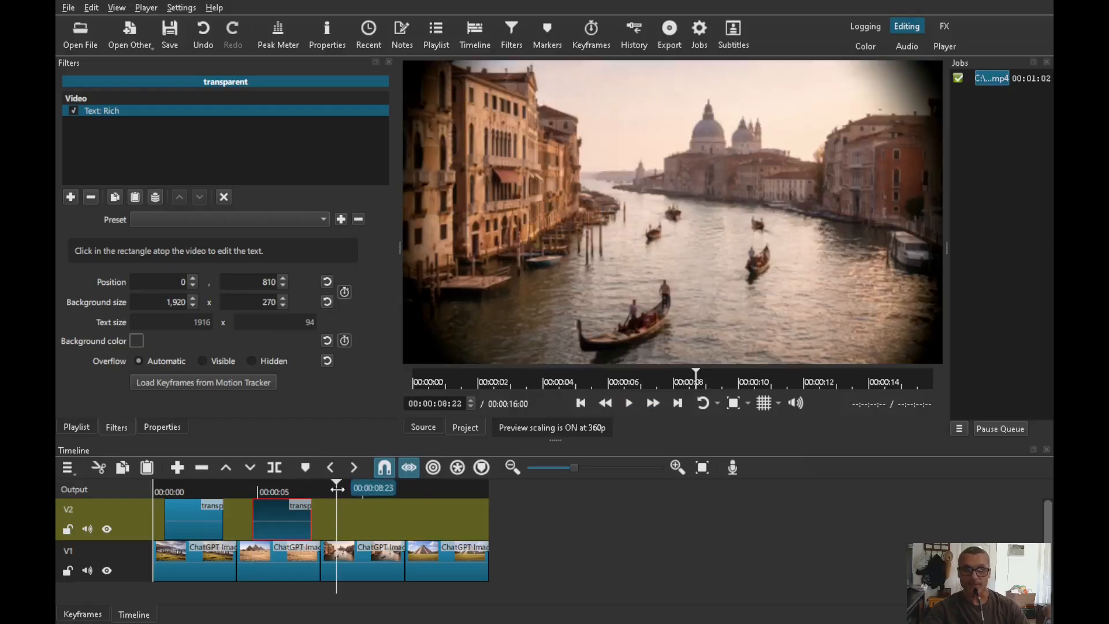
key("ctrl+v")
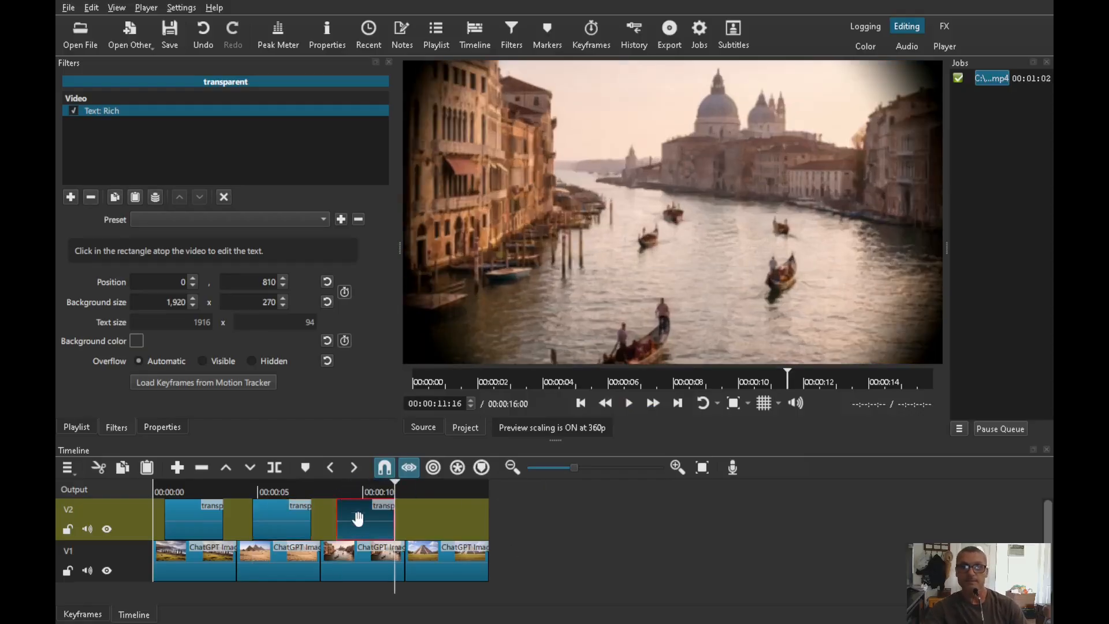
left_click(357, 511)
left_click_drag(798, 311, 576, 301)
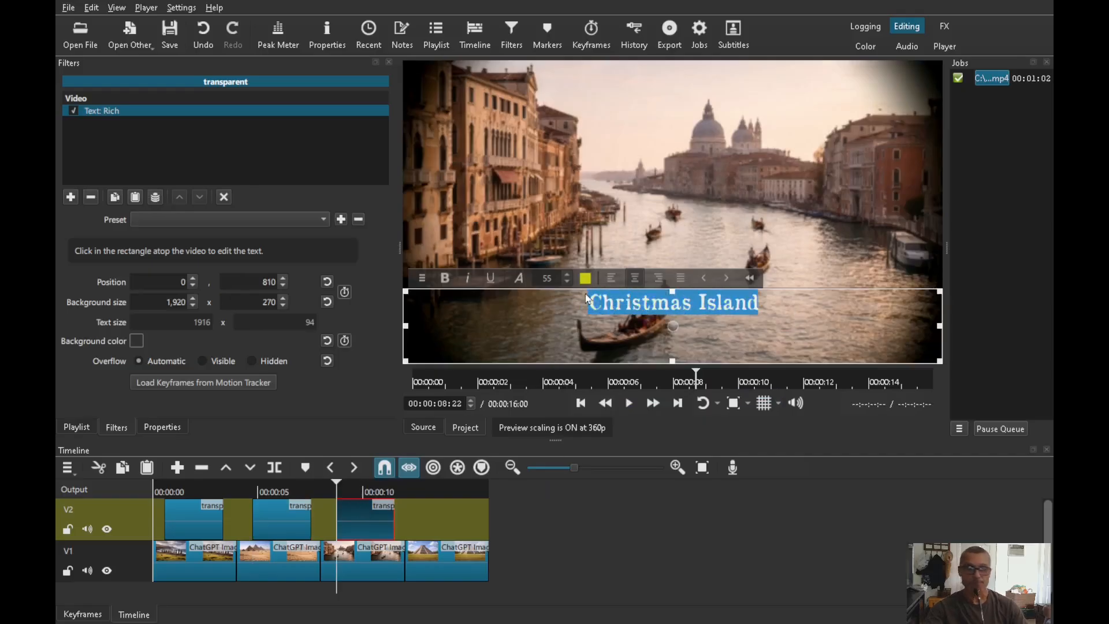
key("BackSpace")
type("Italy")
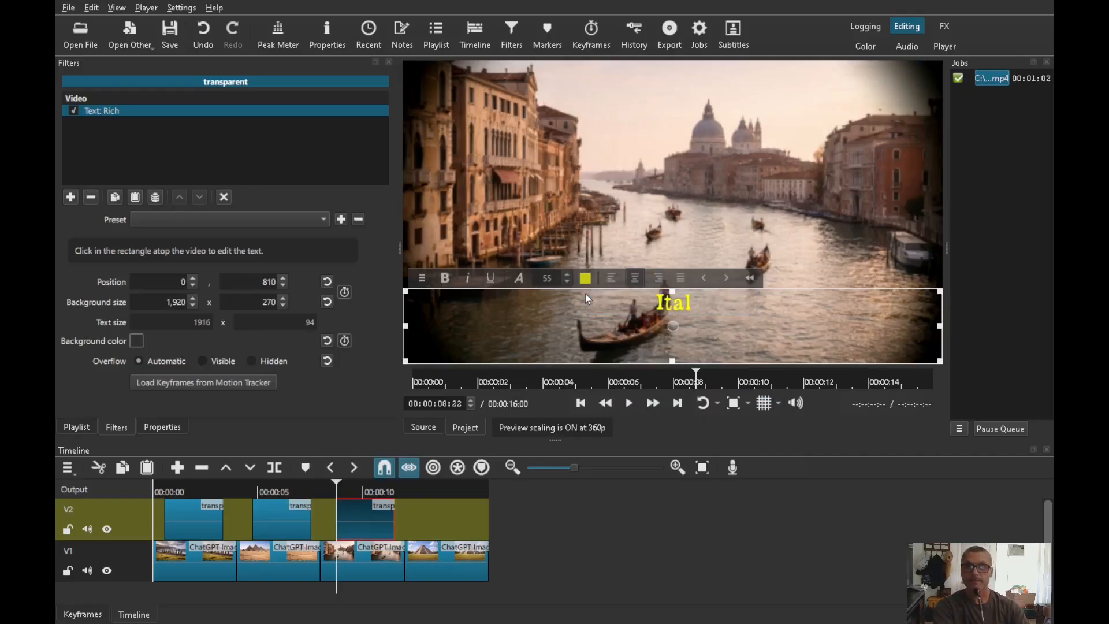